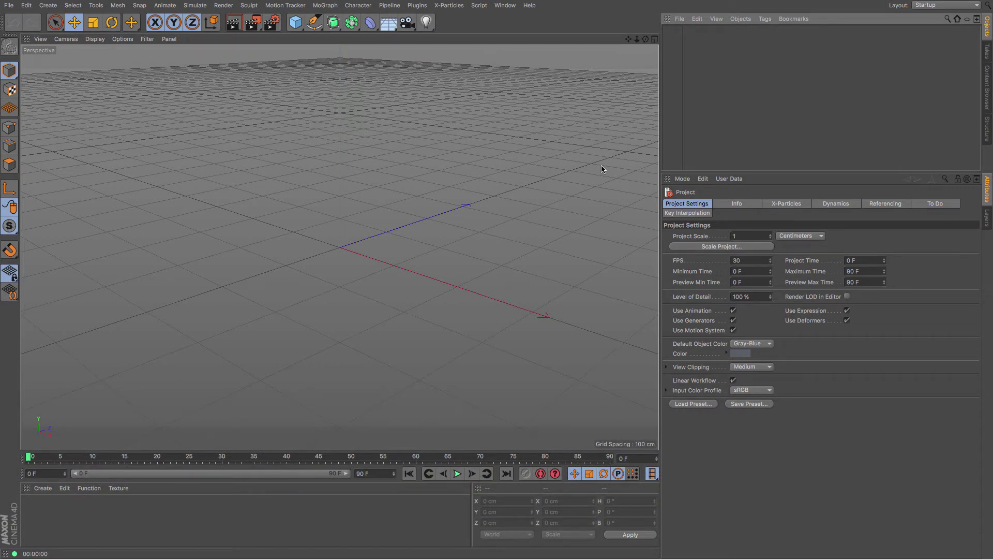
click(195, 6)
mouse_move(207, 71)
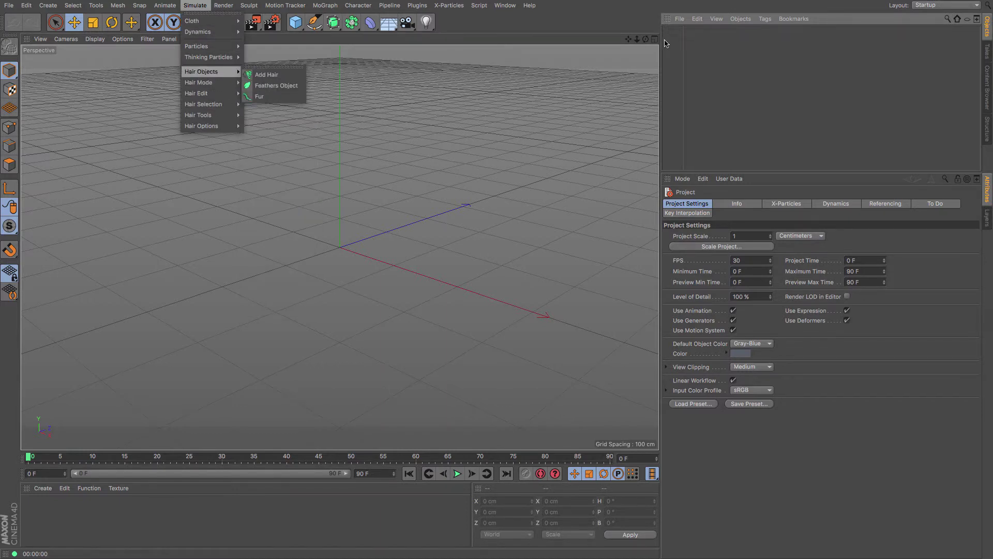
click(648, 43)
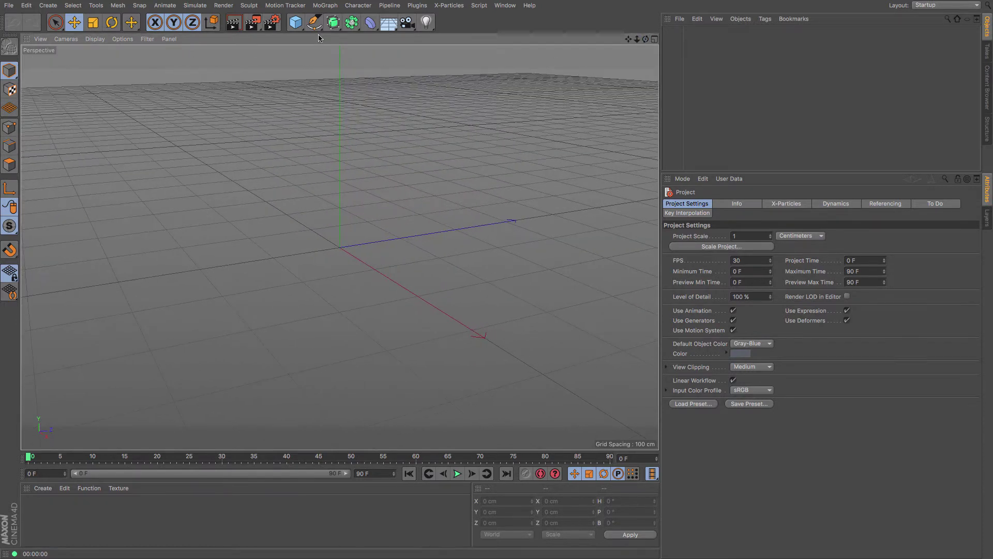
- Draw a curved three-point Bezier spline about 275 cm tall in the front view, from the Y axis down to the X-axis level
click(314, 22)
click(356, 37)
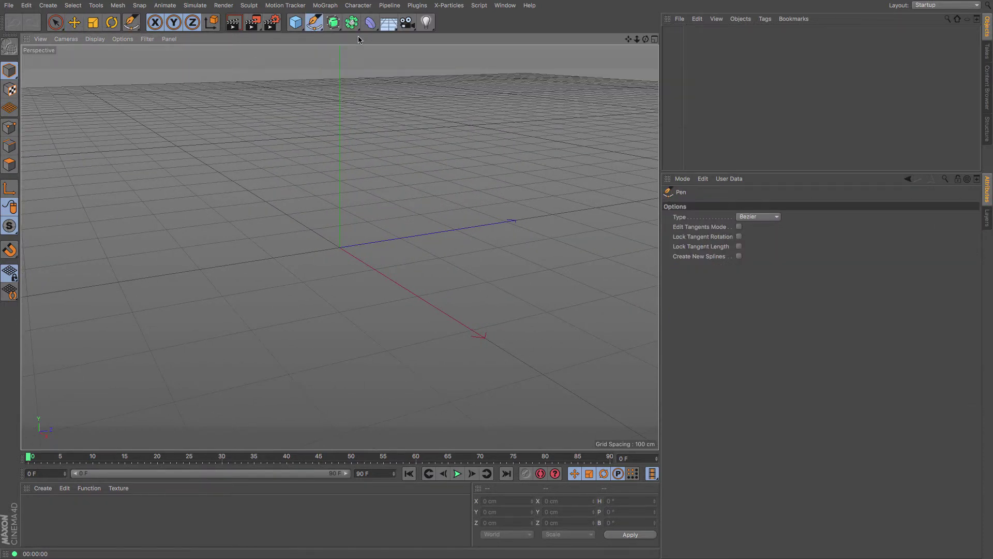
key(F4)
click(340, 77)
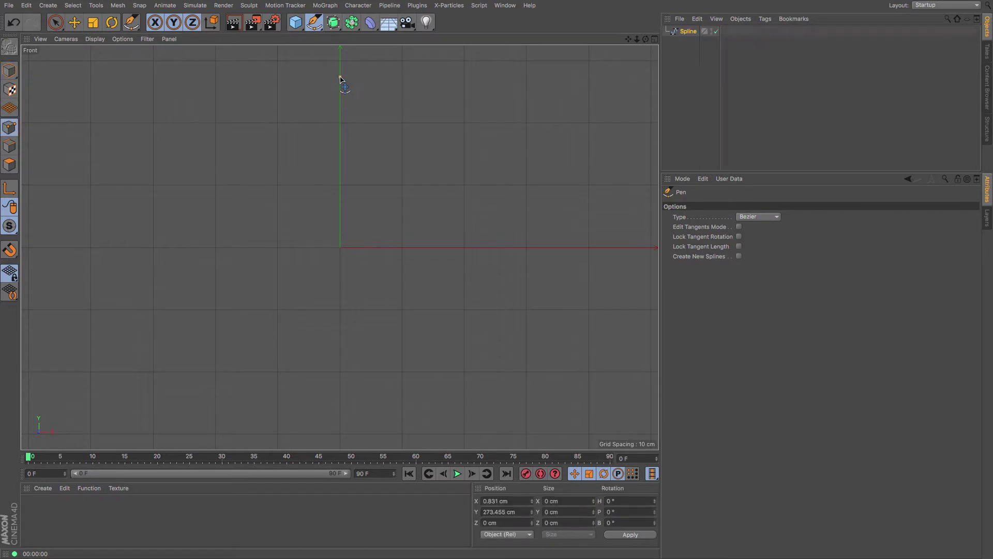
drag(280, 167, 273, 192)
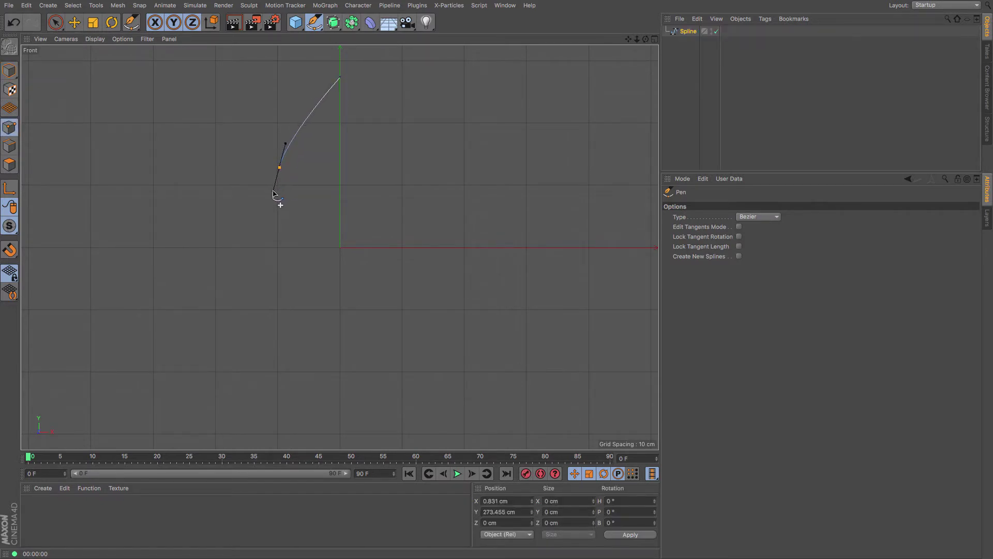
click(272, 249)
key(F1)
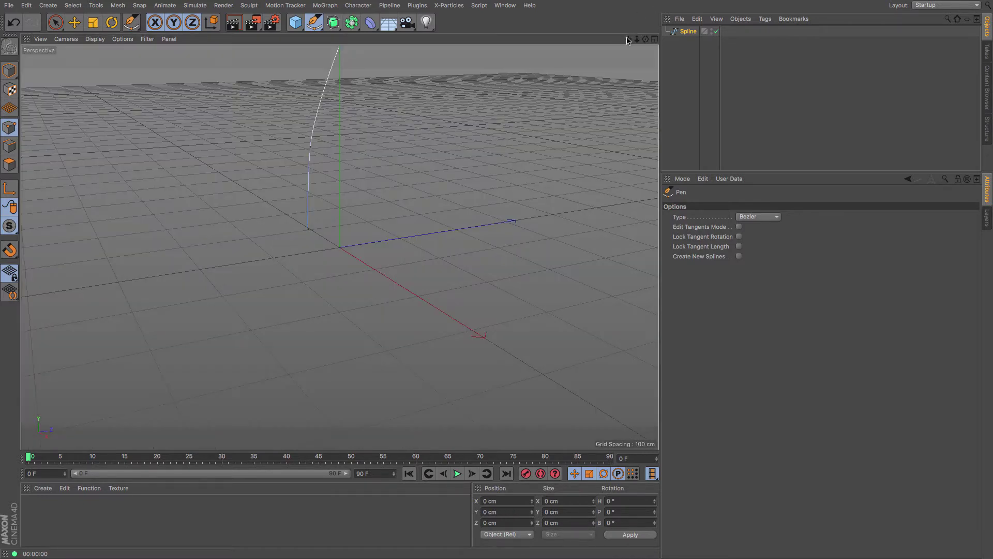
- Add a Feathers Object to the scene and make the spline its child
drag(627, 40, 600, 41)
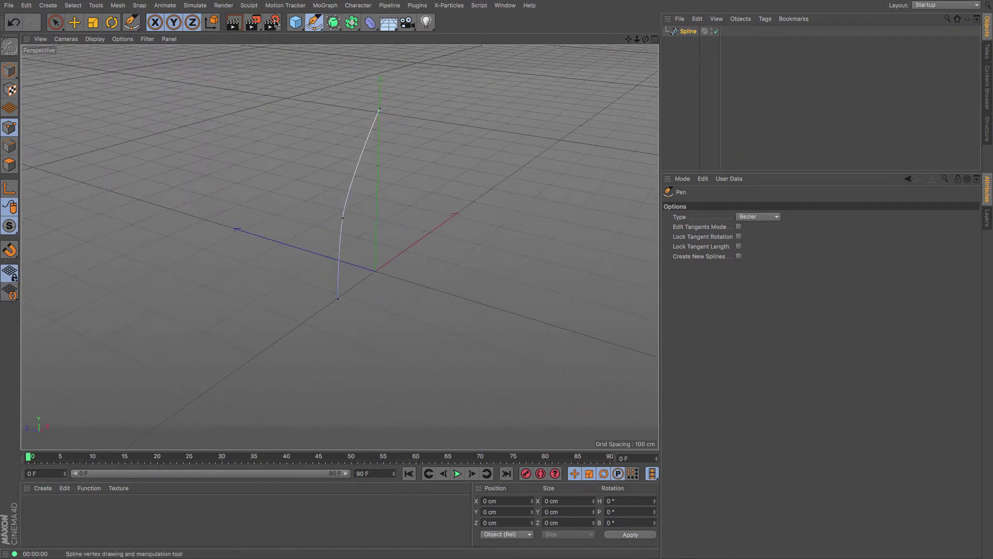
click(195, 5)
mouse_move(212, 71)
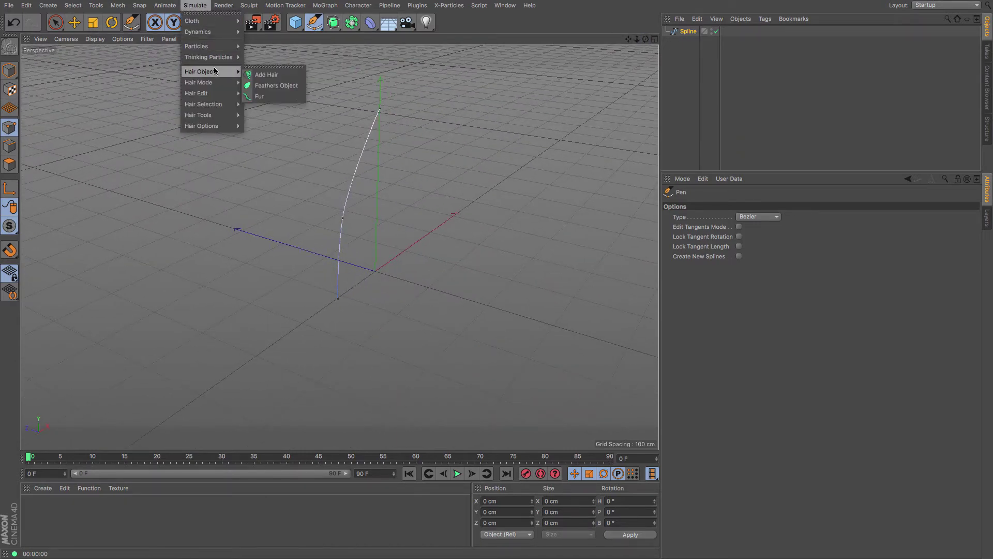
click(262, 84)
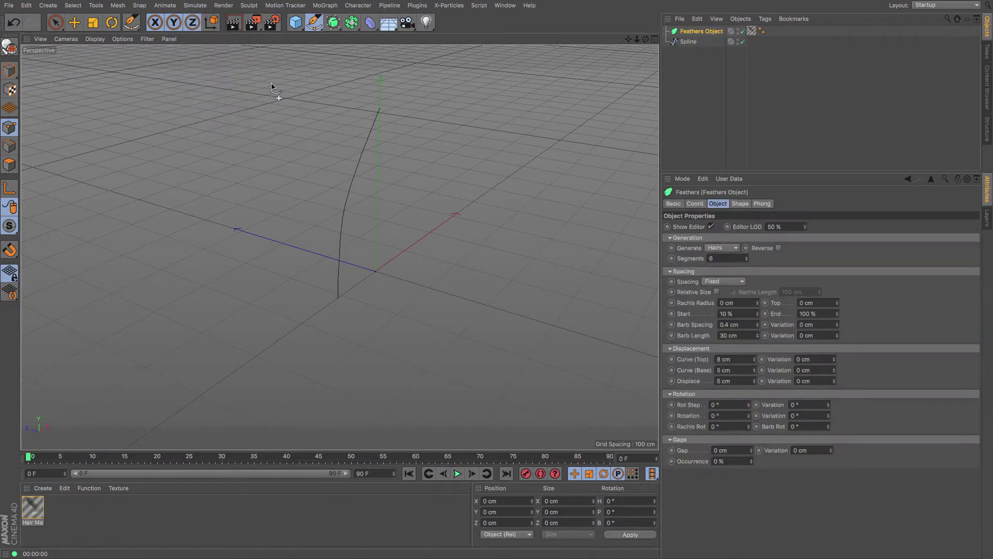
drag(686, 46, 569, 28)
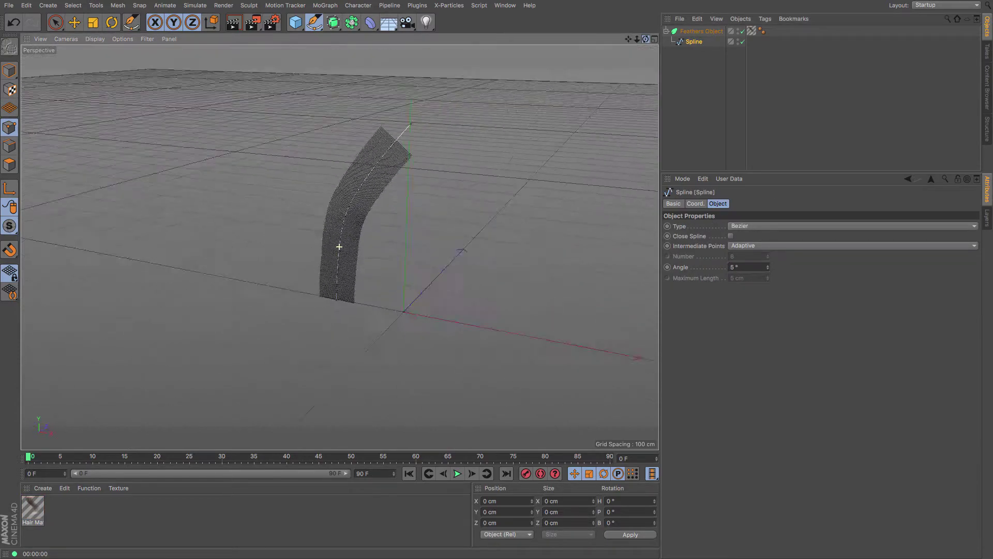
- Frame the feather from the front in the perspective view and render a preview of it
drag(338, 247, 339, 247)
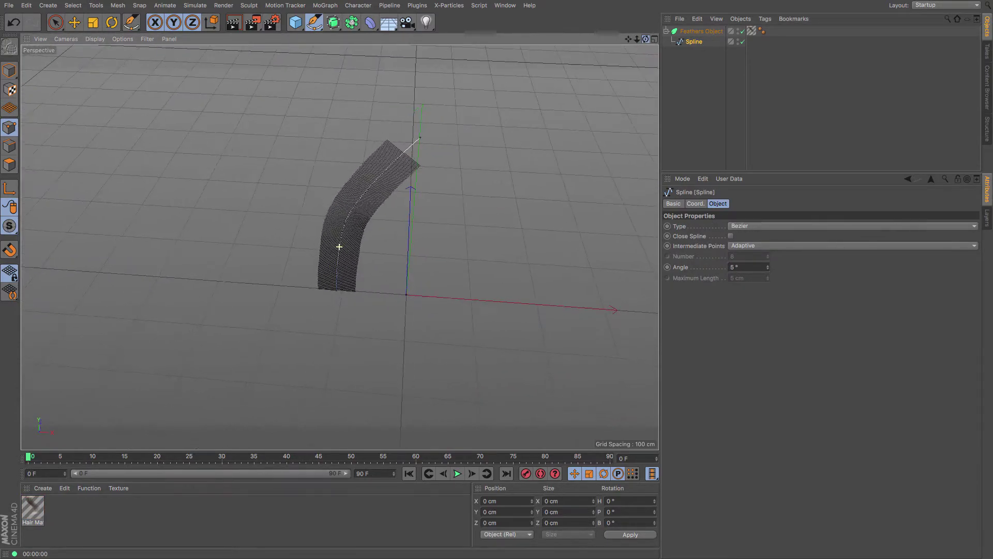
drag(637, 39, 572, 71)
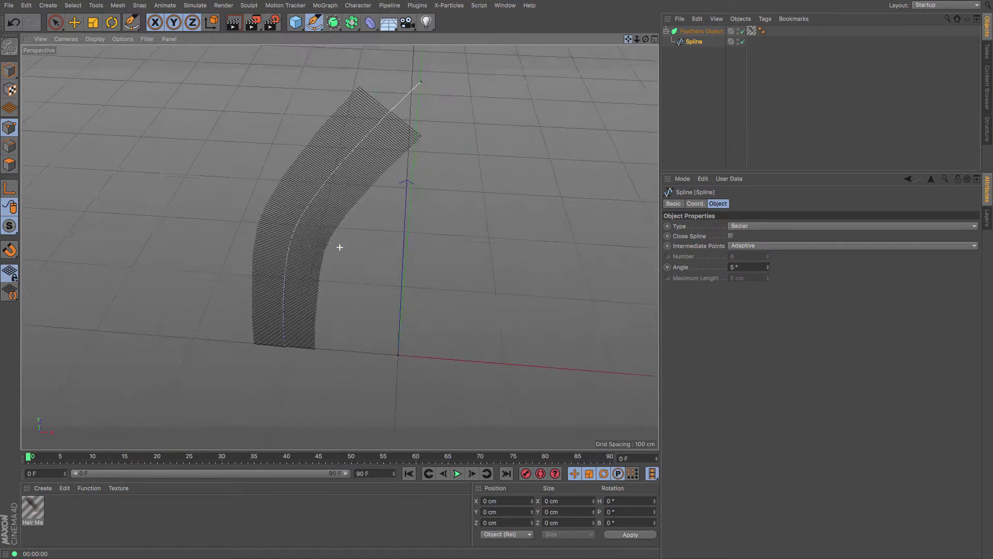
drag(339, 247, 636, 41)
key(ctrl+r)
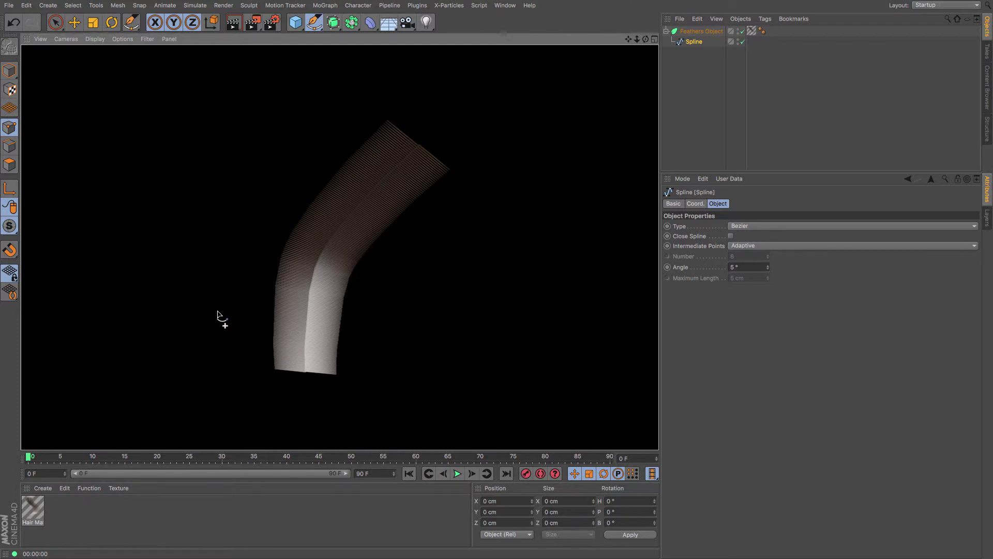
- Reduce the hair material's colour gradient to a single white knot with S 0% and V 100%, and render the view
double_click(32, 509)
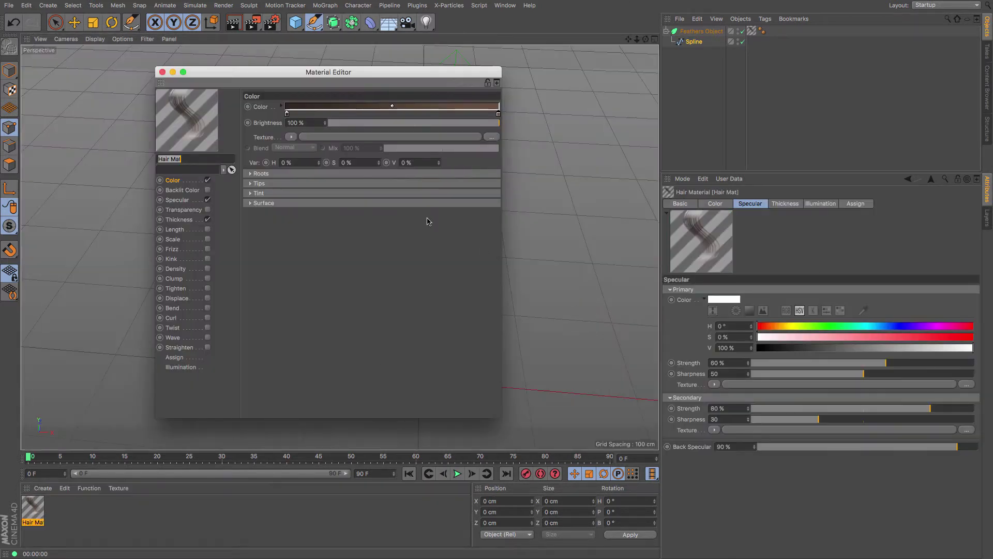
drag(498, 114, 470, 286)
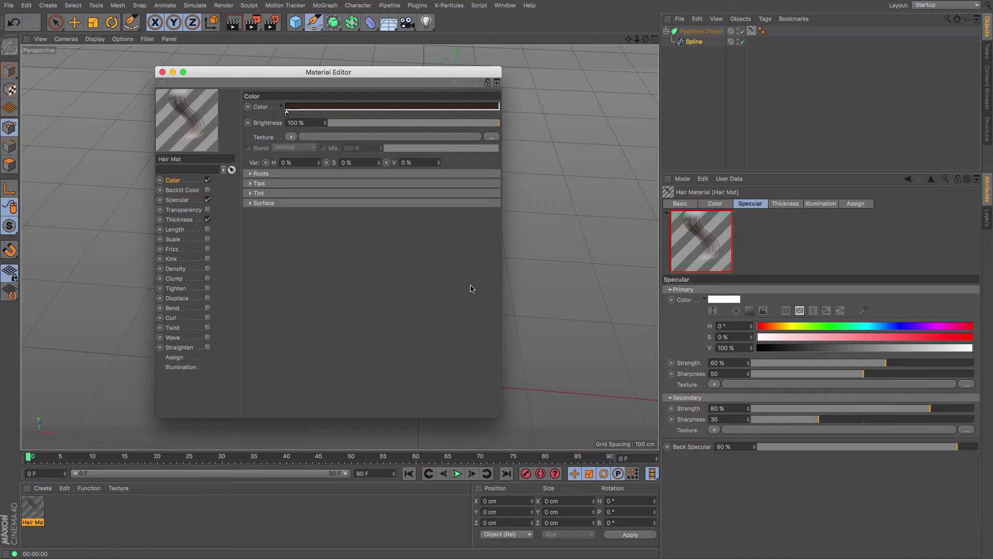
click(287, 113)
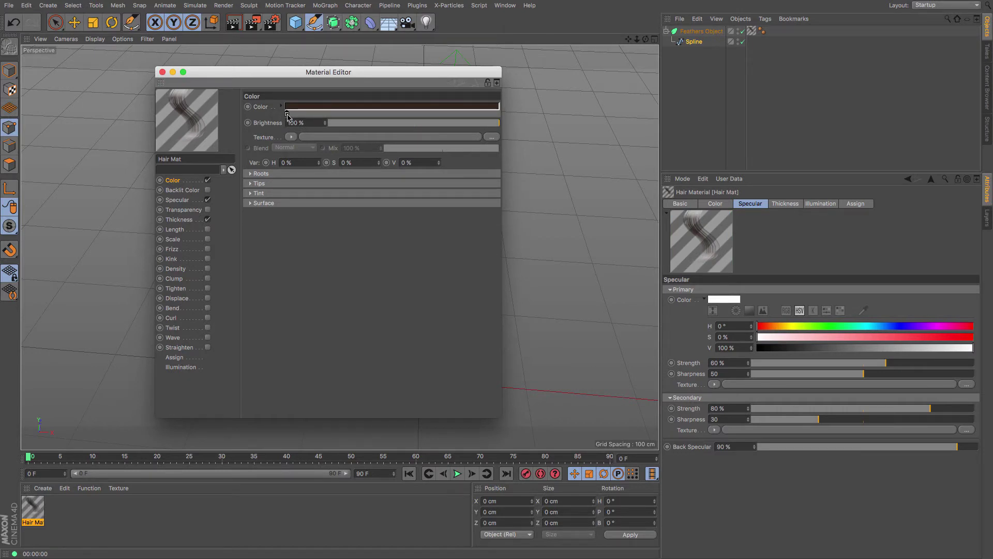
click(281, 106)
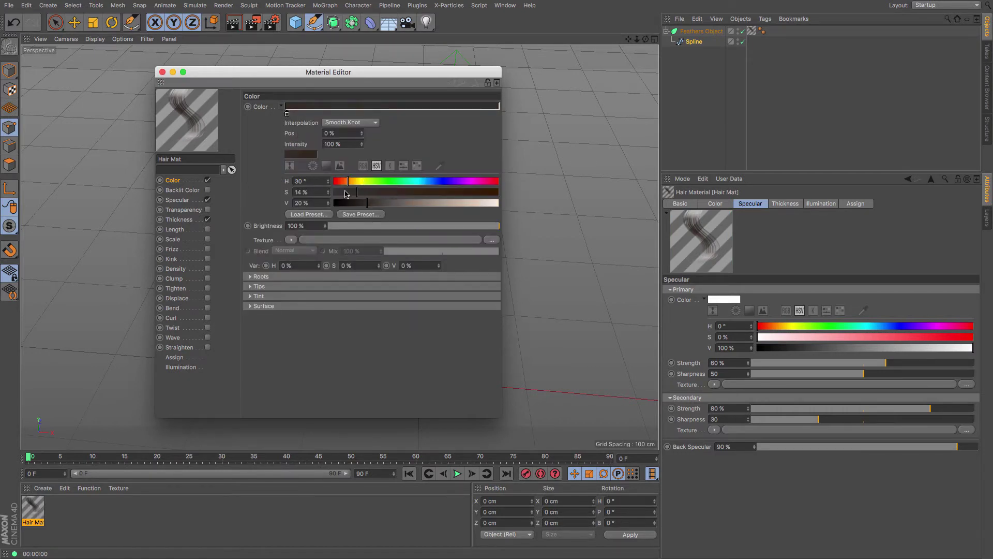
drag(347, 192, 500, 202)
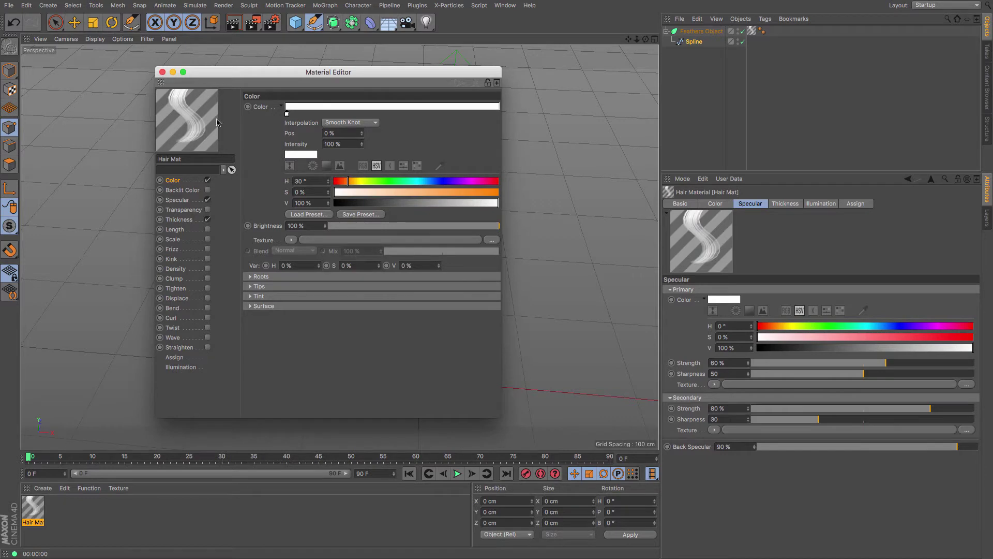
click(162, 72)
click(233, 22)
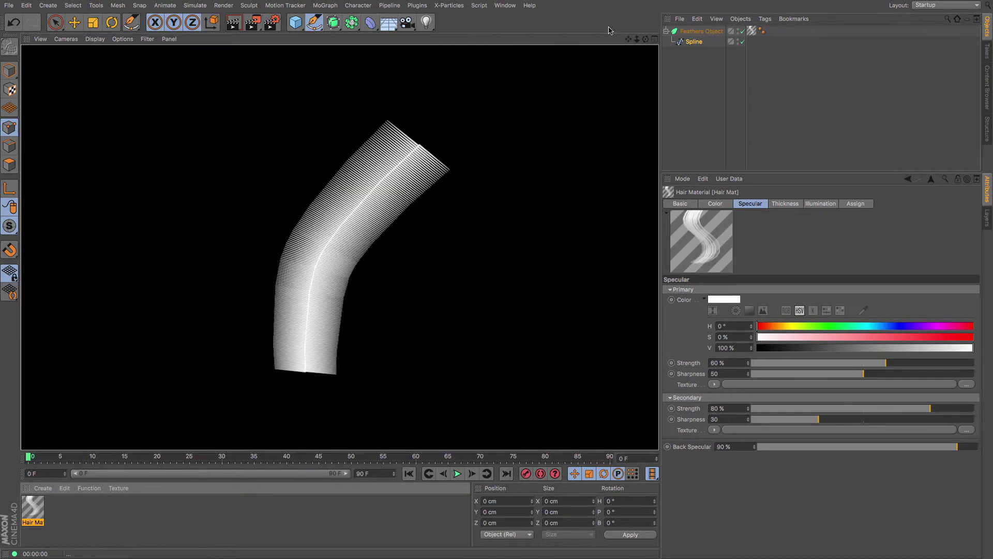
- Try Adaptive spacing on the Feathers Object in a test render and return the spacing to Fixed
drag(647, 41, 595, 80)
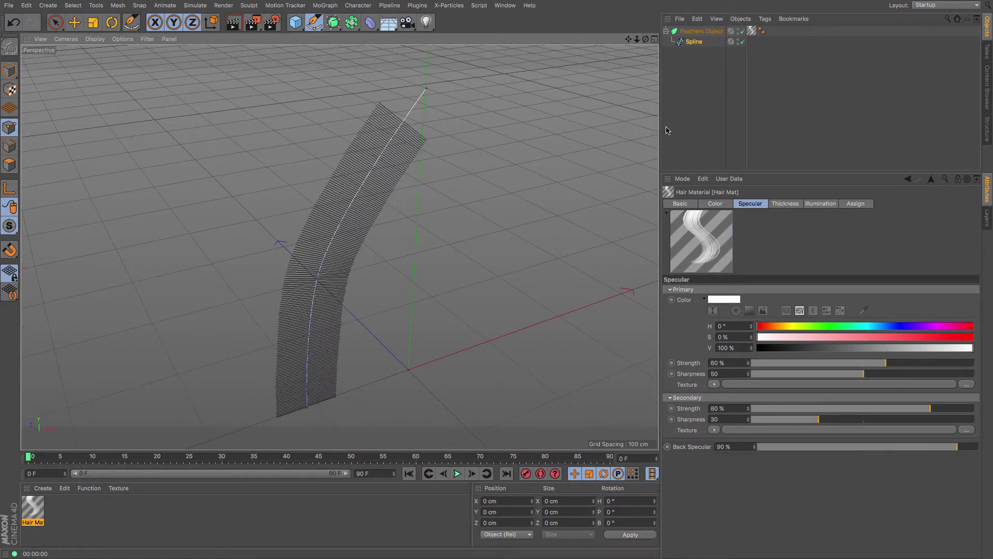
click(695, 32)
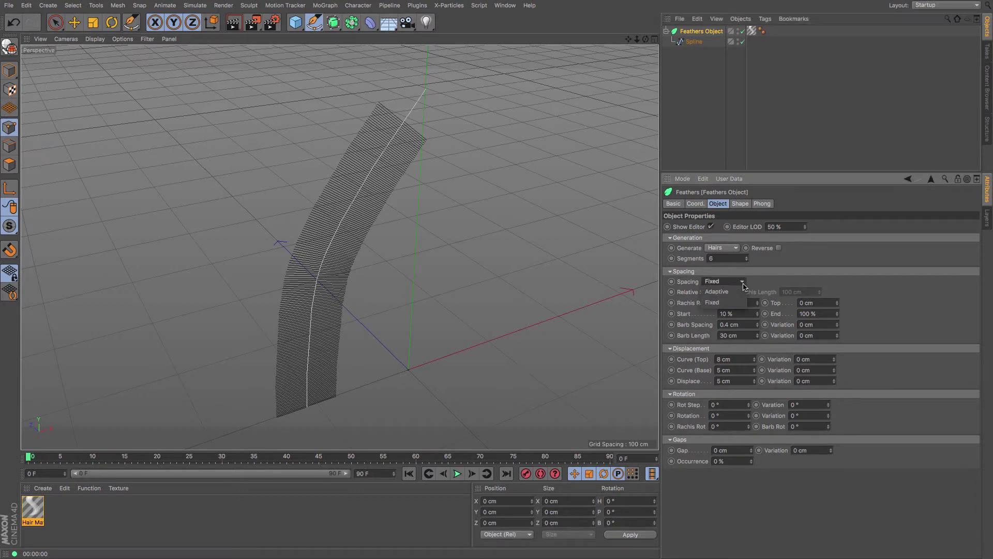
click(743, 286)
click(722, 296)
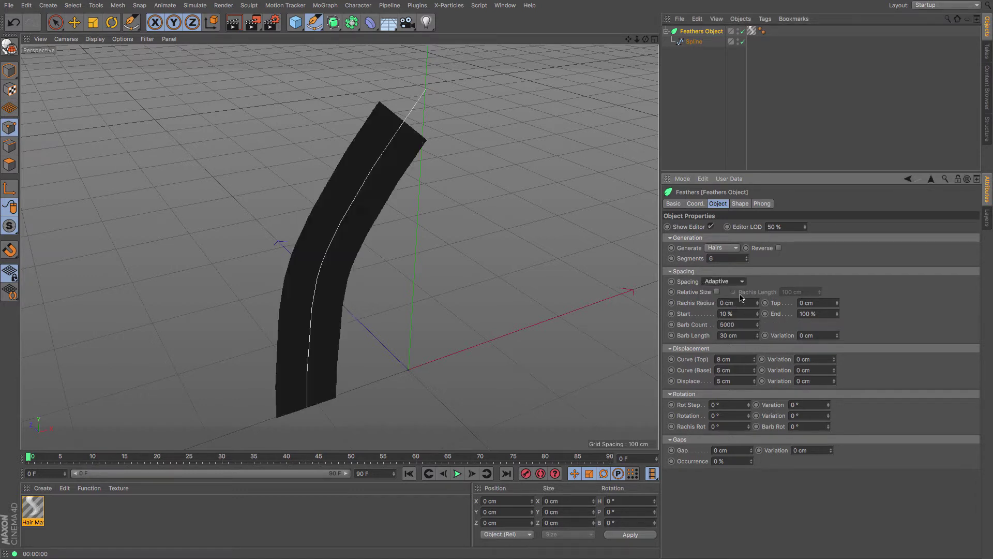
click(233, 22)
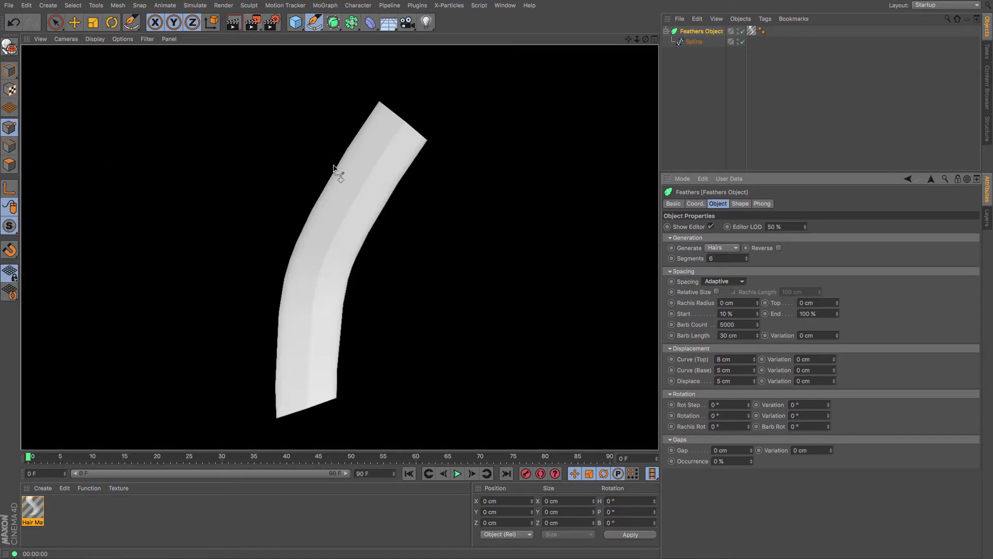
click(744, 284)
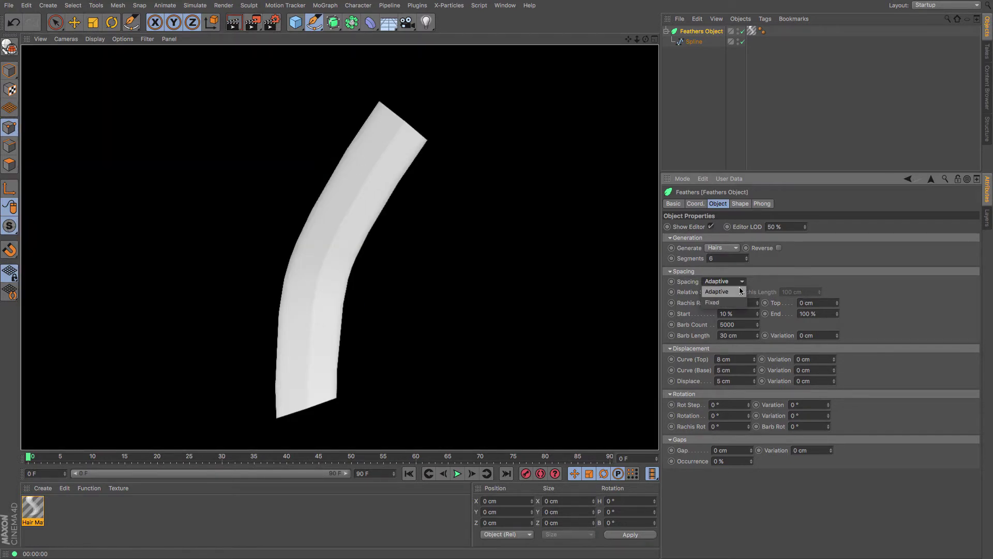
click(730, 289)
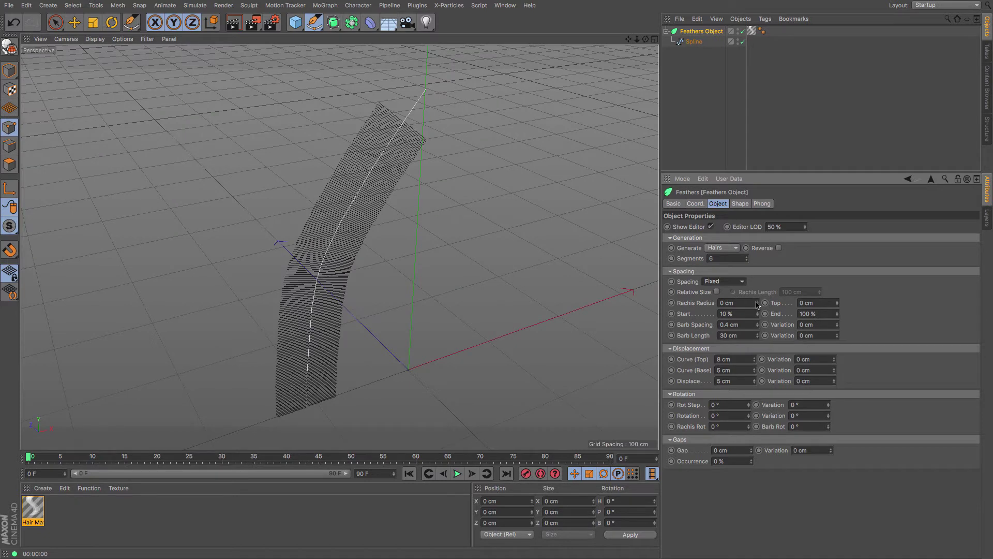
- Try a Rachis Radius of 10 cm on the feather in a test render and reset the radius to 0 cm
mouse_move(758, 305)
mouse_down()
mouse_move(758, 282)
mouse_move(758, 296)
mouse_up()
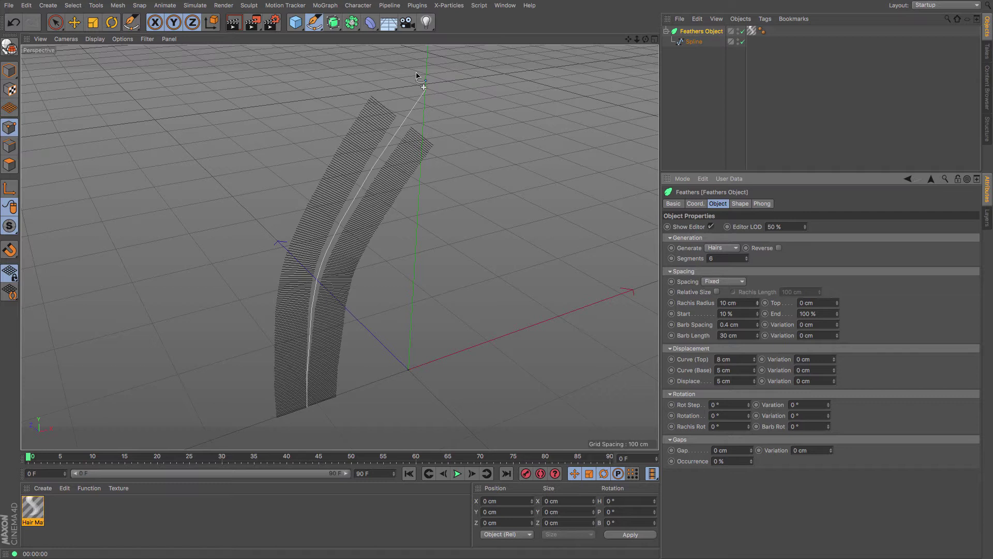
key(ctrl+r)
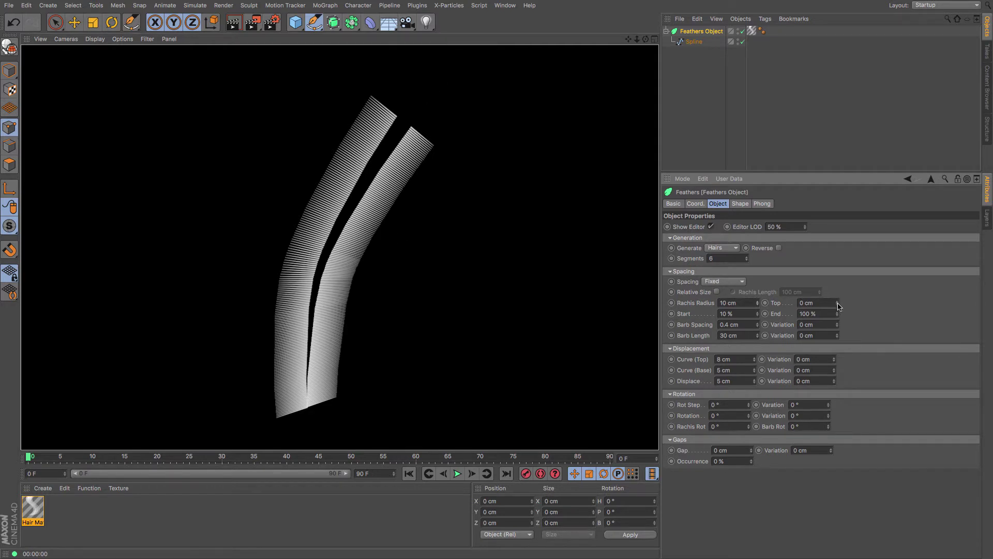
mouse_move(837, 304)
mouse_down()
mouse_move(837, 290)
mouse_move(833, 305)
mouse_up()
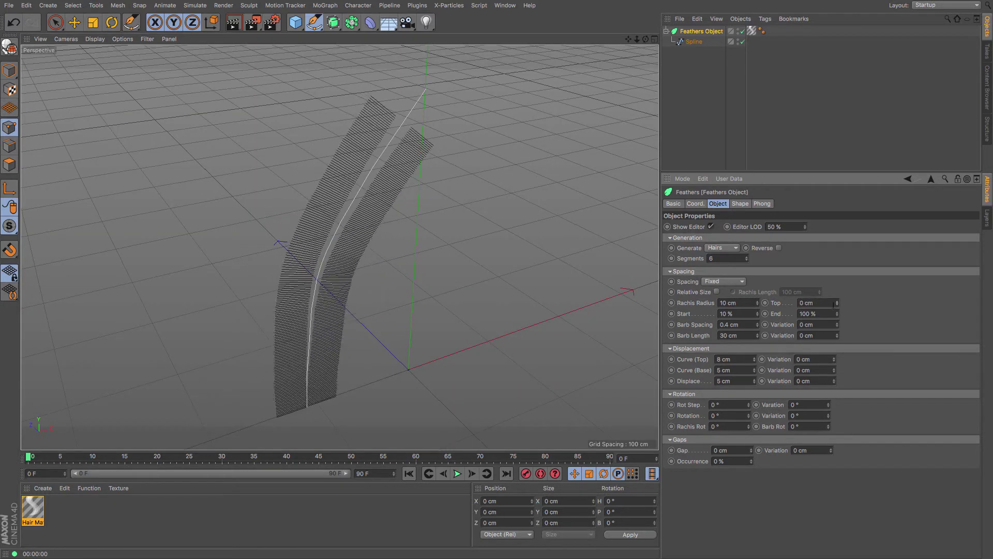
right_click(757, 304)
- Try different barb Start and End positions along the feather, leaving Start at 15% and End at 100%
drag(758, 317, 758, 326)
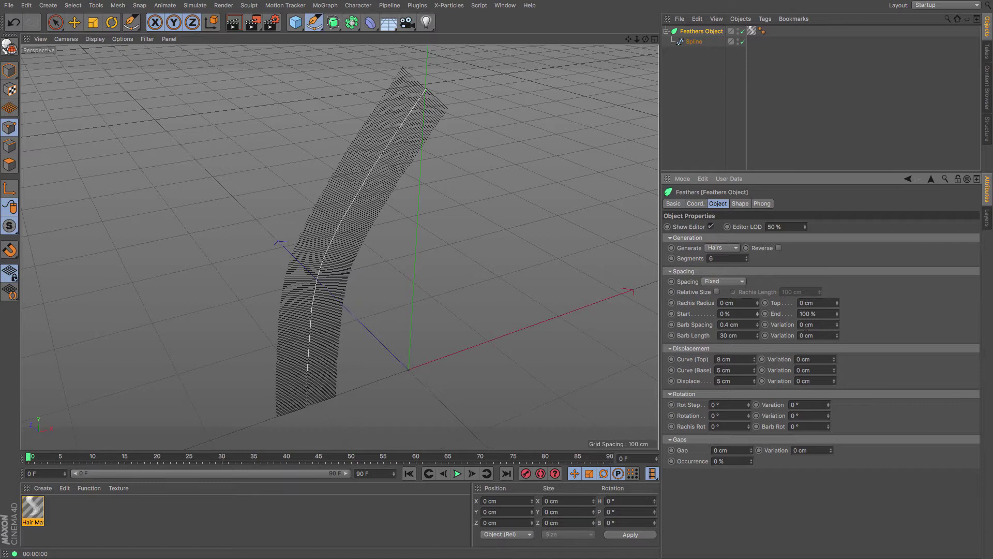
drag(839, 317, 839, 317)
drag(758, 313, 758, 306)
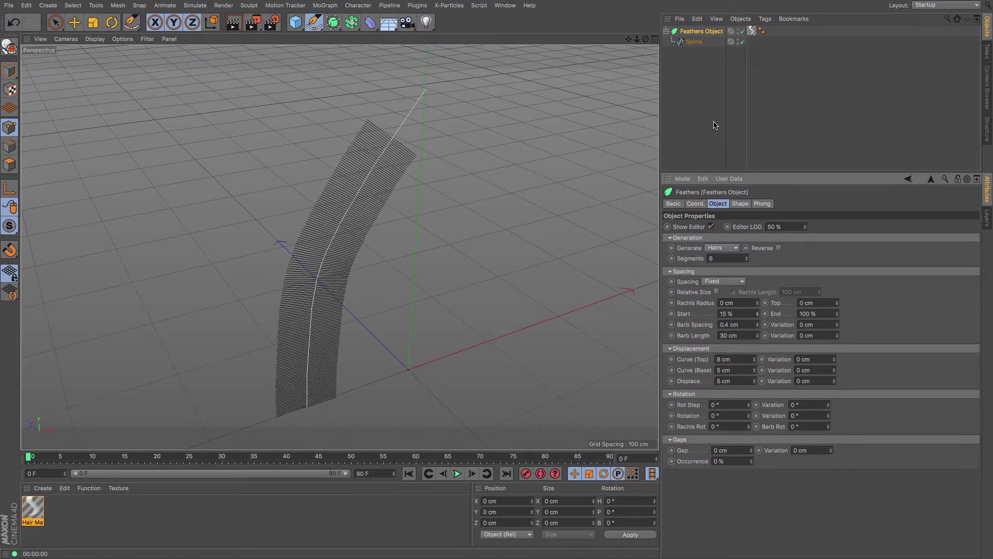
- Reverse the point sequence of the feather's spline so that the bare part of the shaft is at its base
click(690, 44)
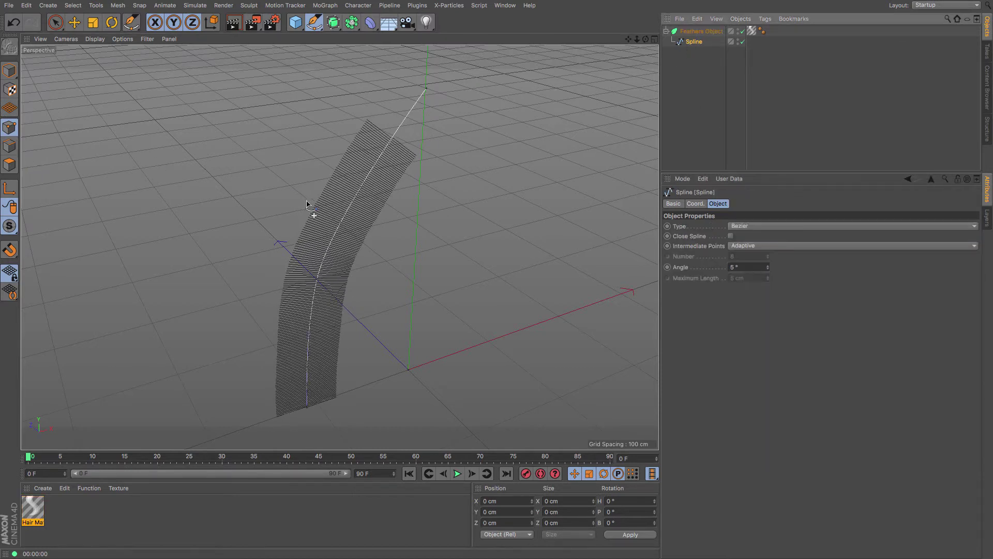
right_click(428, 206)
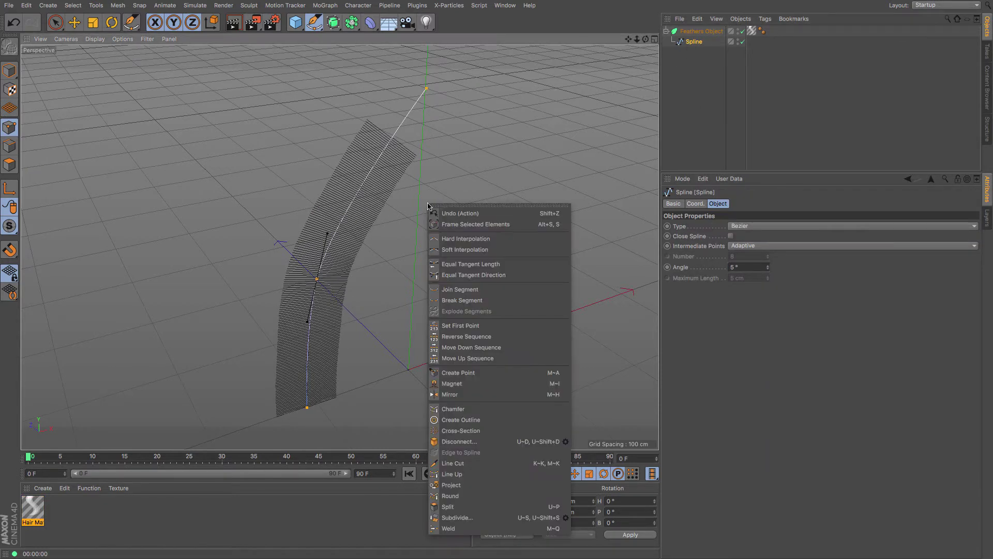
click(473, 337)
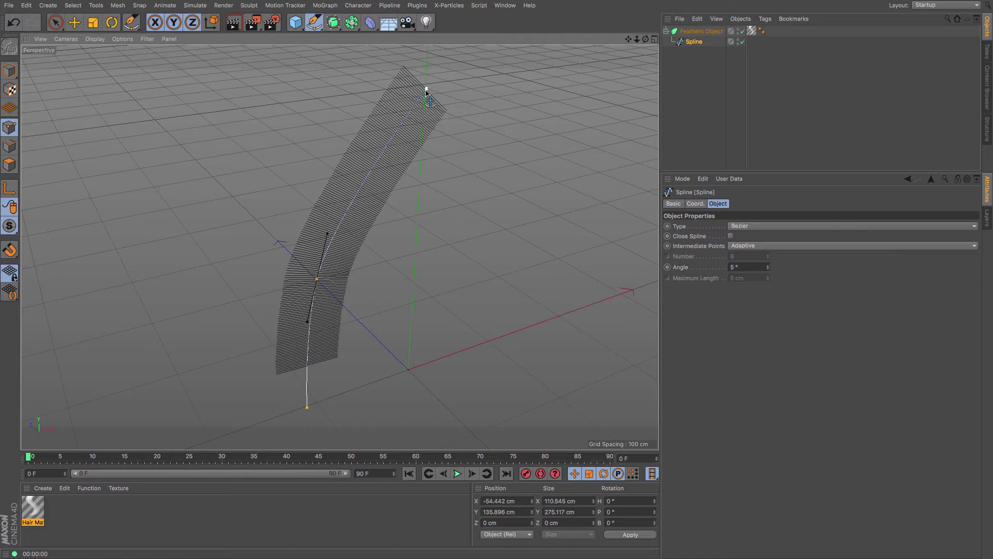
- Increase the Feathers Object's Barb Spacing to 1 cm
click(702, 31)
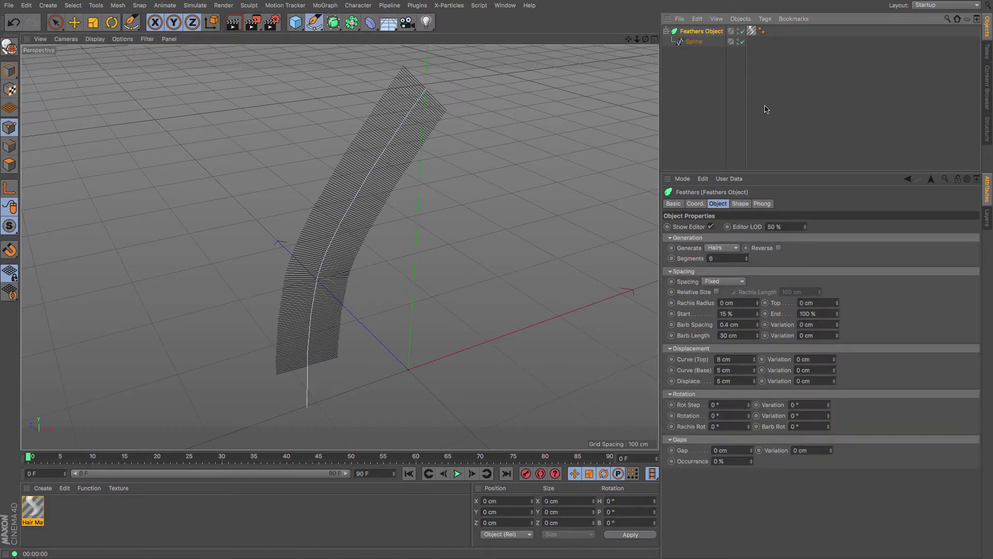
click(757, 323)
click(758, 323)
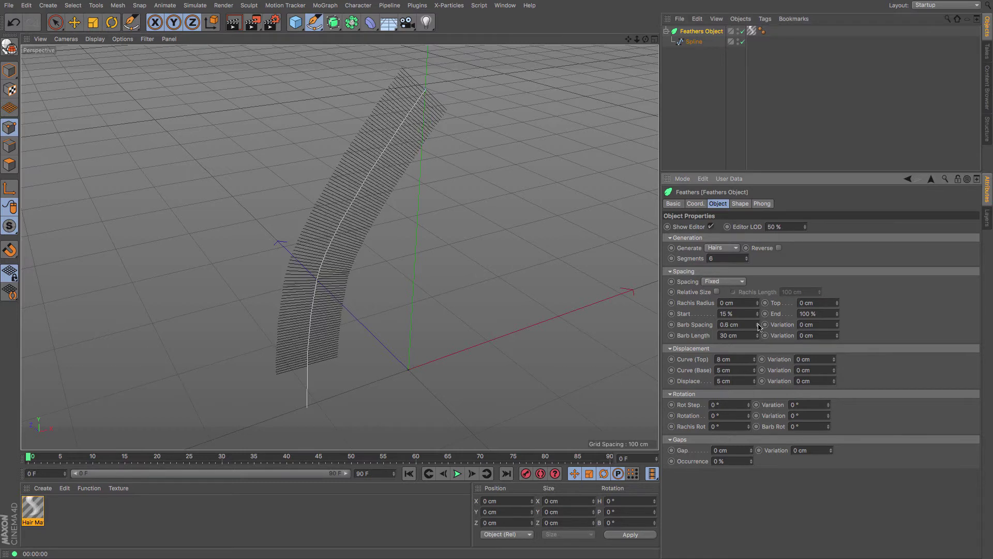
click(758, 322)
click(757, 323)
click(758, 322)
click(757, 323)
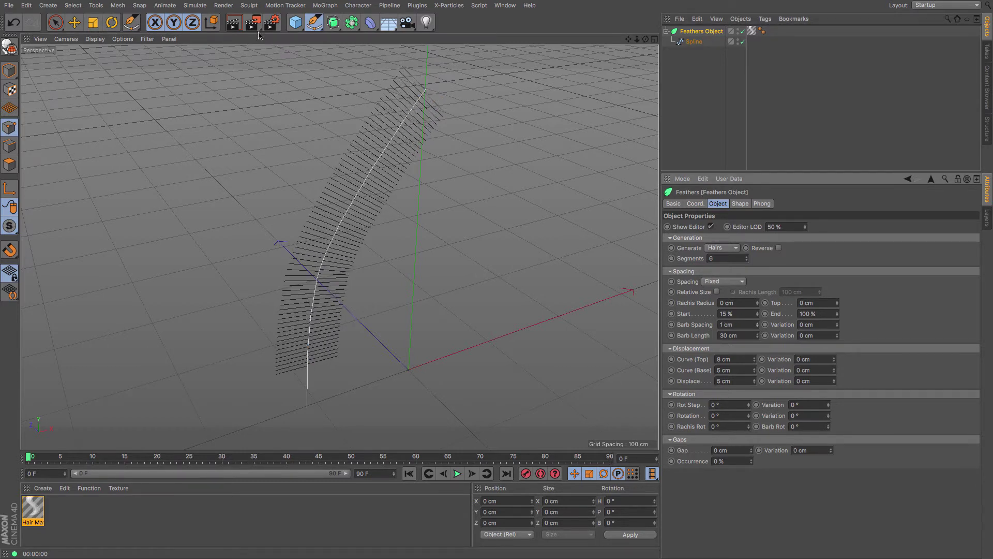
- Set the Barb Spacing to 0.2 cm with a Variation of 0.1 cm, comparing the feather in test renders
click(240, 28)
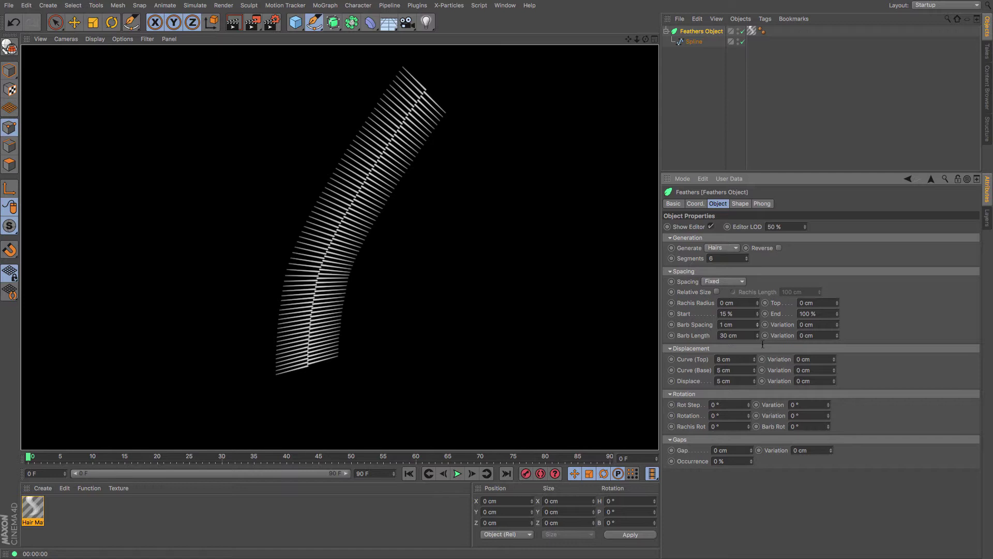
double_click(741, 324)
text(0.2)
key(Return)
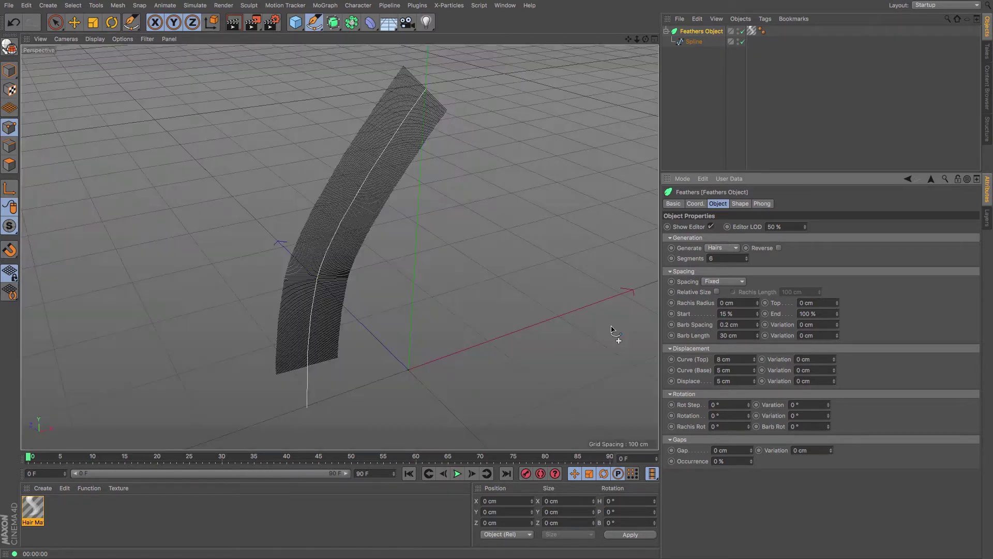
click(232, 22)
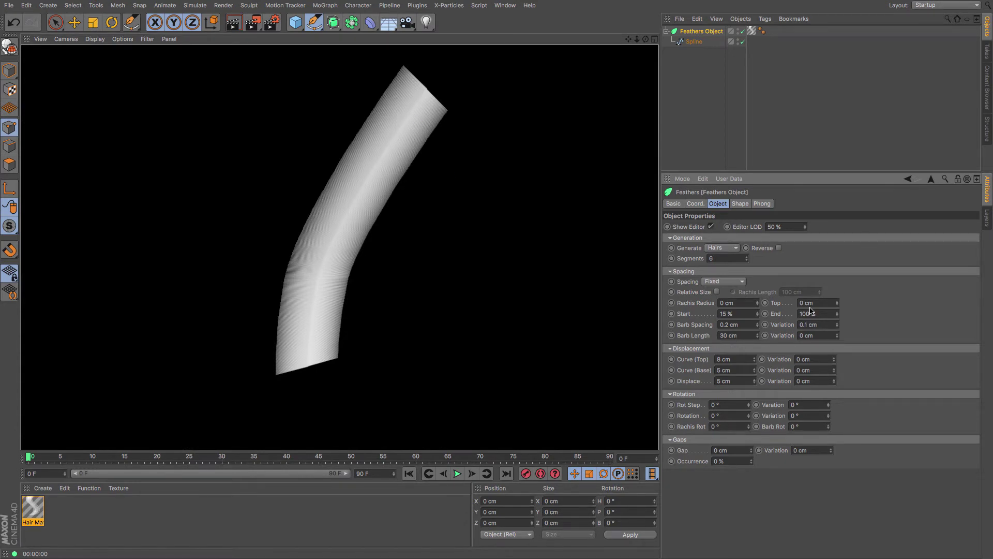
key(a)
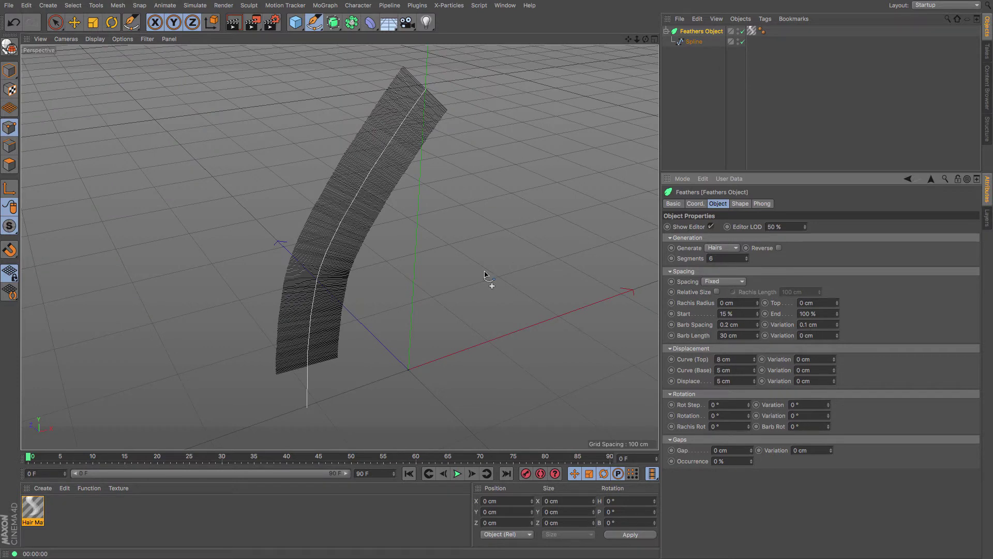
key(ctrl+r)
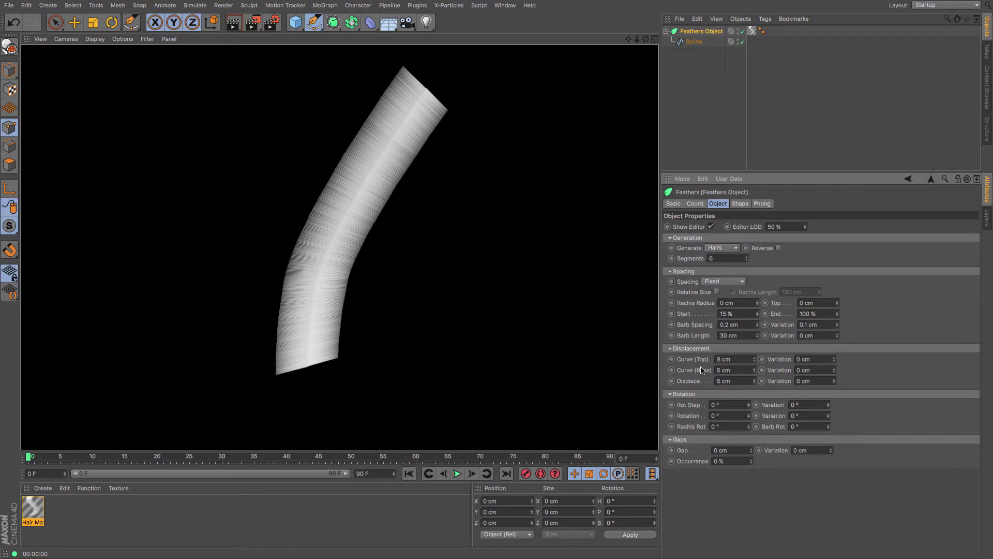
- Set the Barb Length to 33 cm and test-render a 6 cm length Variation, resetting that Variation to 0 cm
mouse_move(759, 338)
mouse_down()
mouse_move(755, 348)
mouse_move(756, 338)
mouse_up()
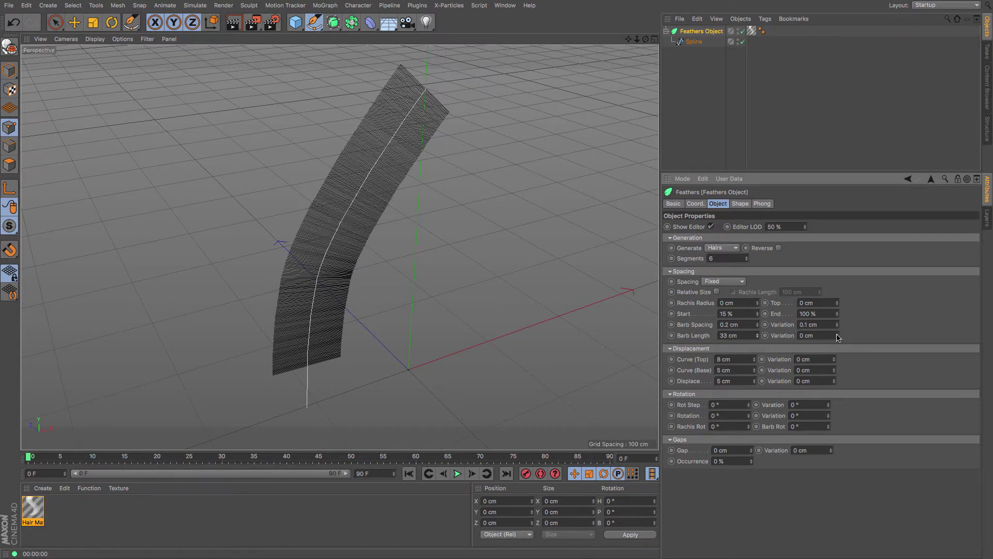
drag(838, 337, 838, 332)
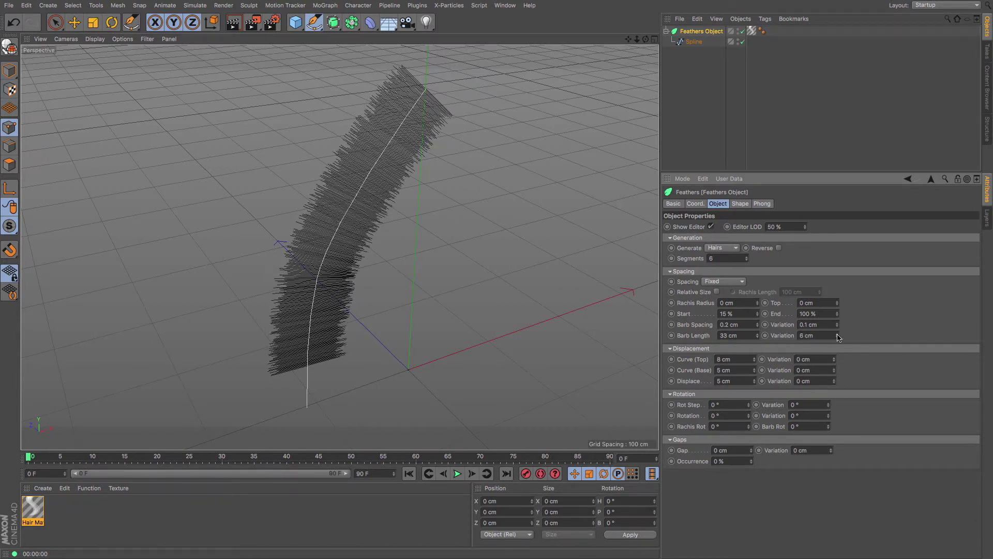
click(234, 22)
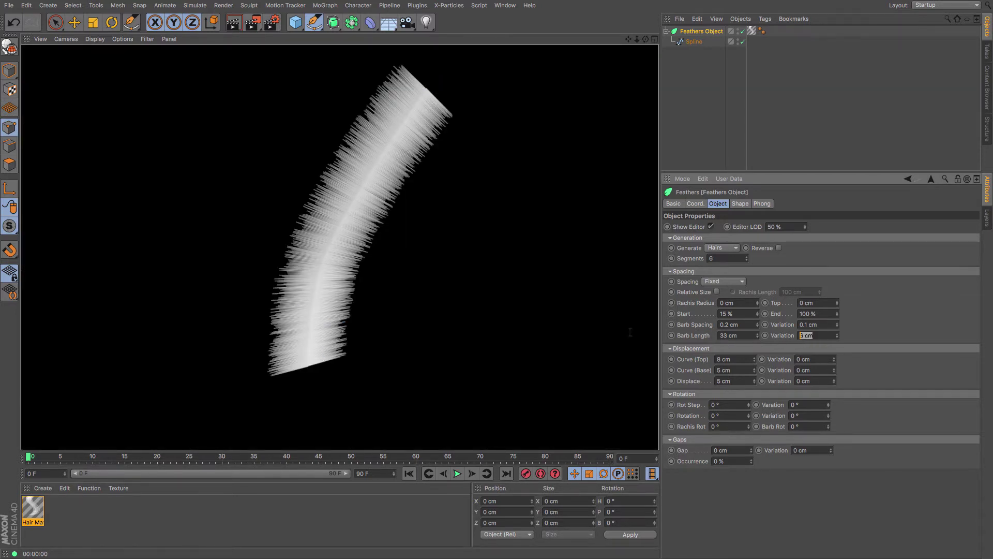
text(0)
key(Return)
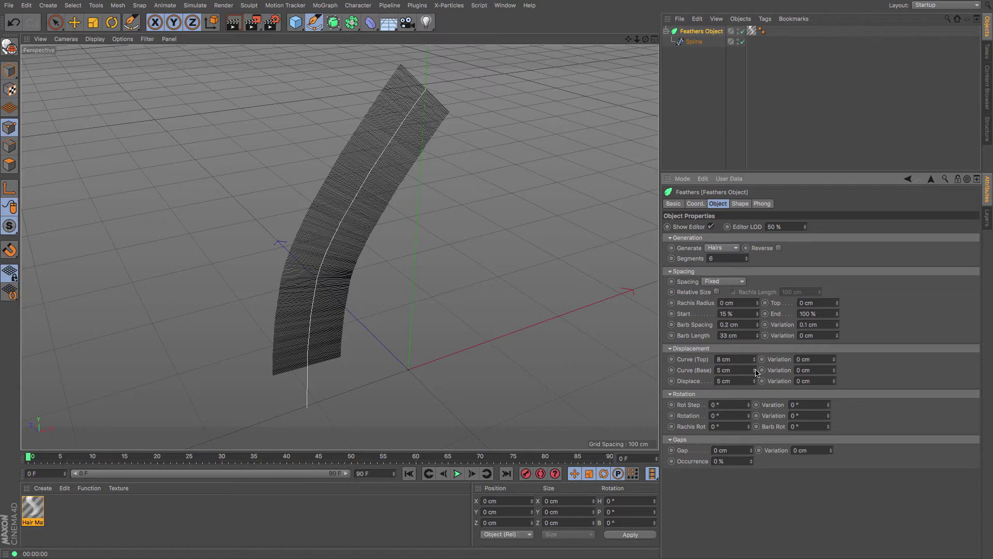
- Set Curve (Top) to 0 cm and try a Rot Step of 1° in a test render
key(ctrl+z)
mouse_move(749, 405)
mouse_down()
mouse_move(749, 393)
mouse_move(749, 406)
mouse_up()
click(749, 403)
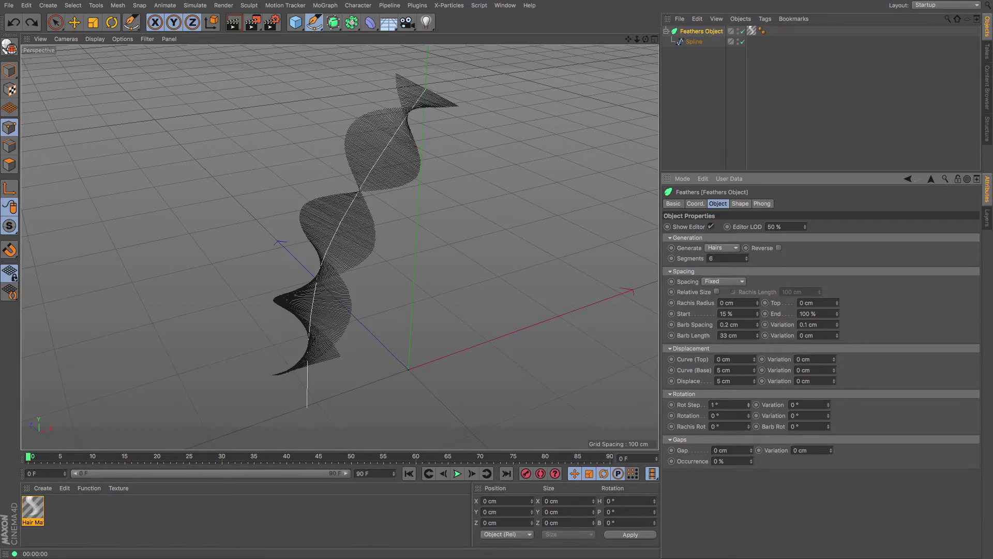
click(234, 22)
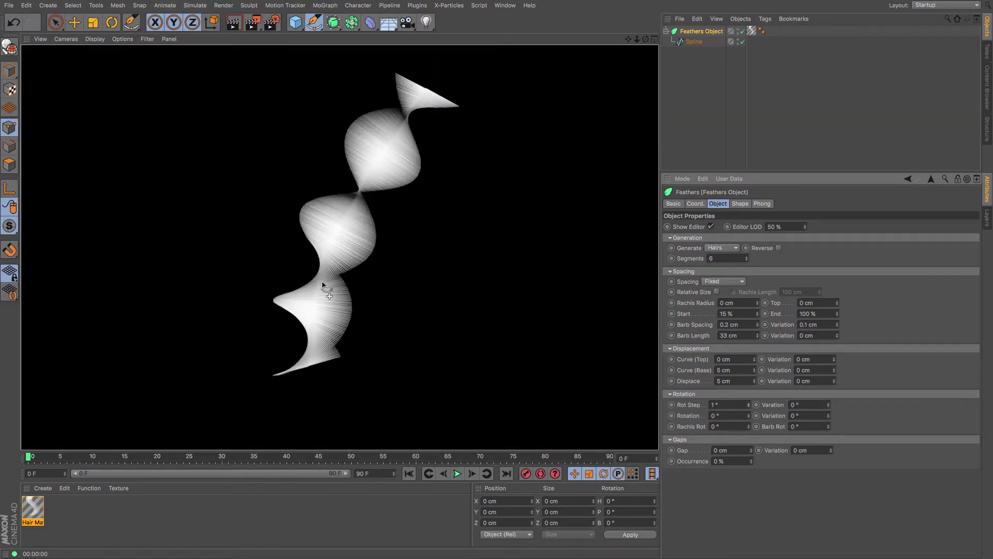
- Reset the Feathers Object's Rot Step to 0°
click(722, 404)
key(0)
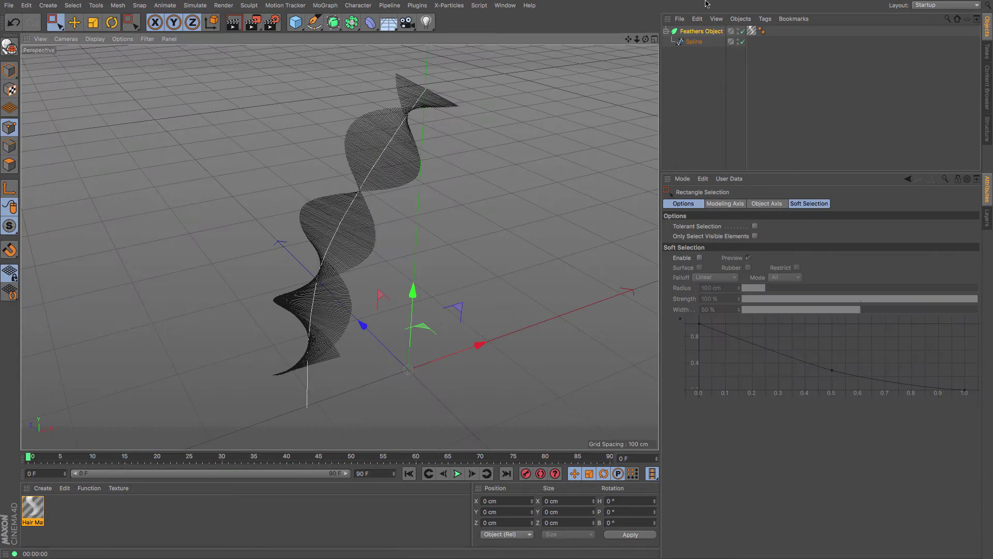
click(704, 31)
click(723, 405)
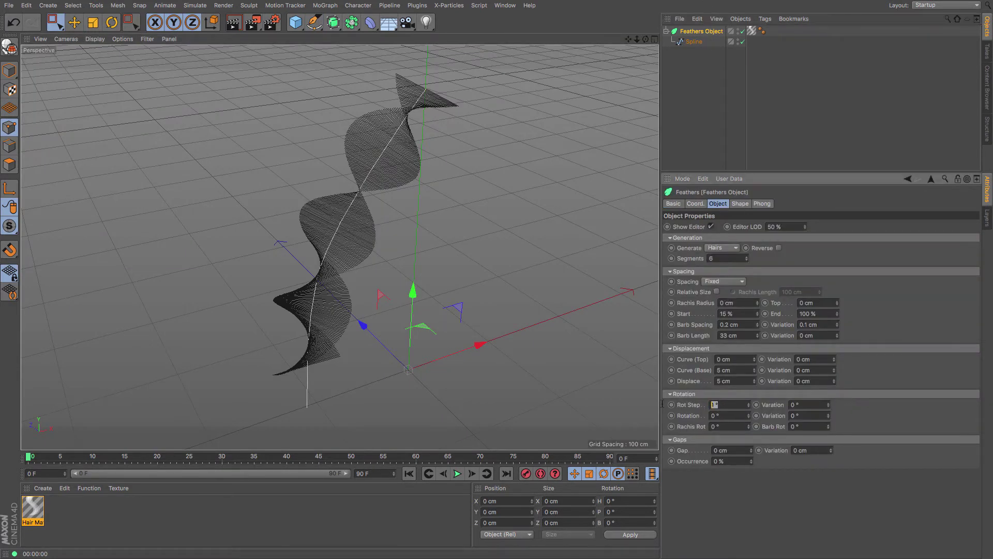
text(0)
key(Return)
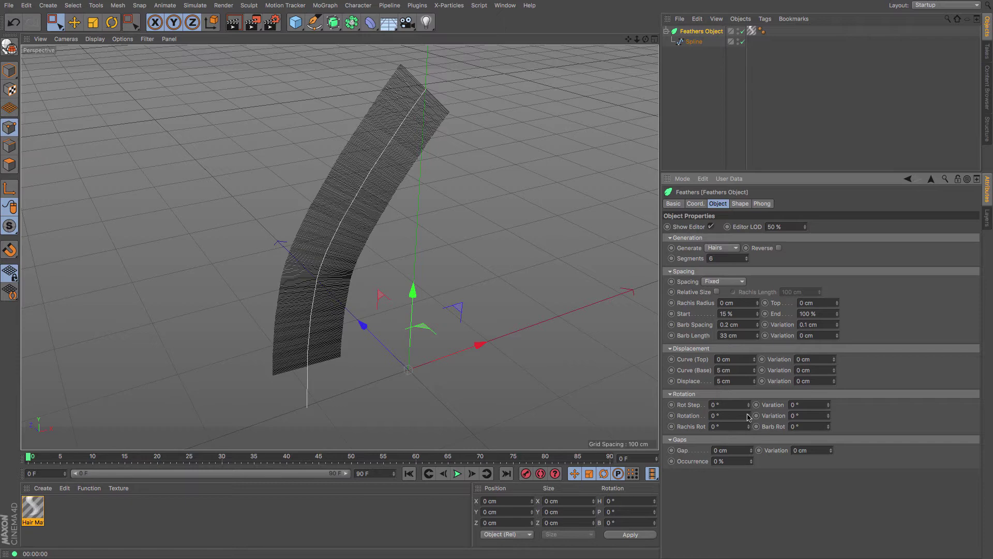
- Set the Rotation of the feather's barbs to 90°
drag(748, 417, 748, 391)
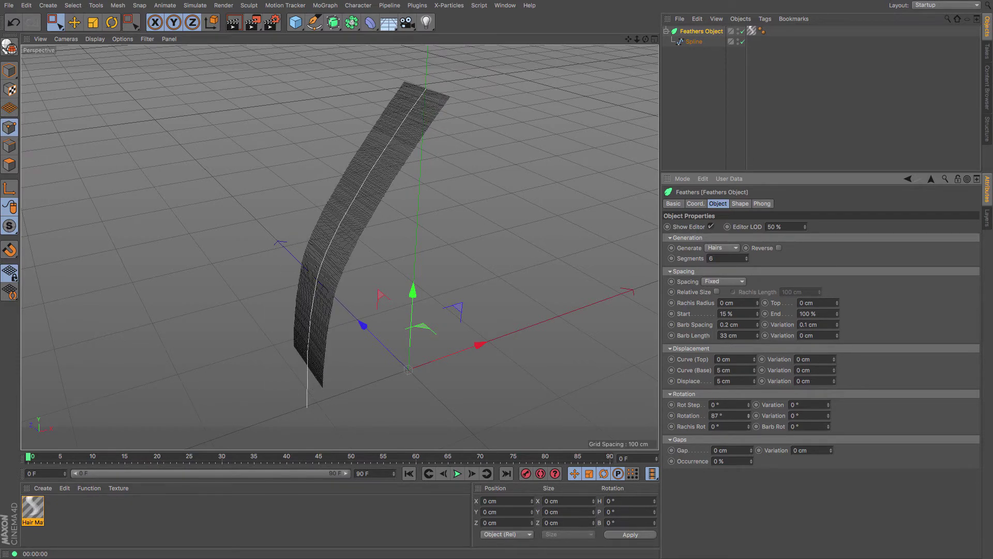
click(737, 416)
text(90)
key(Return)
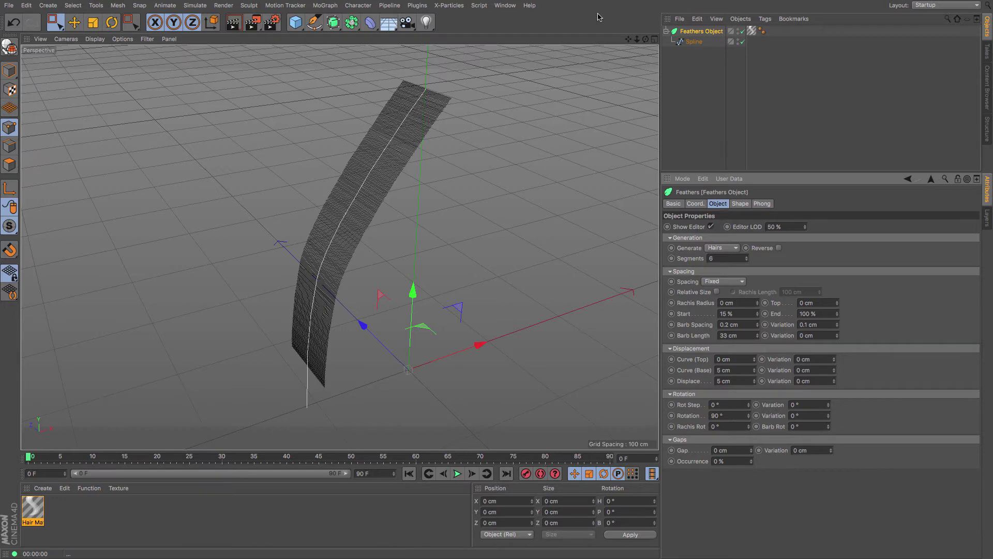
- Try a Variation on the barbs' Rotation and undo it
drag(646, 40, 350, 222)
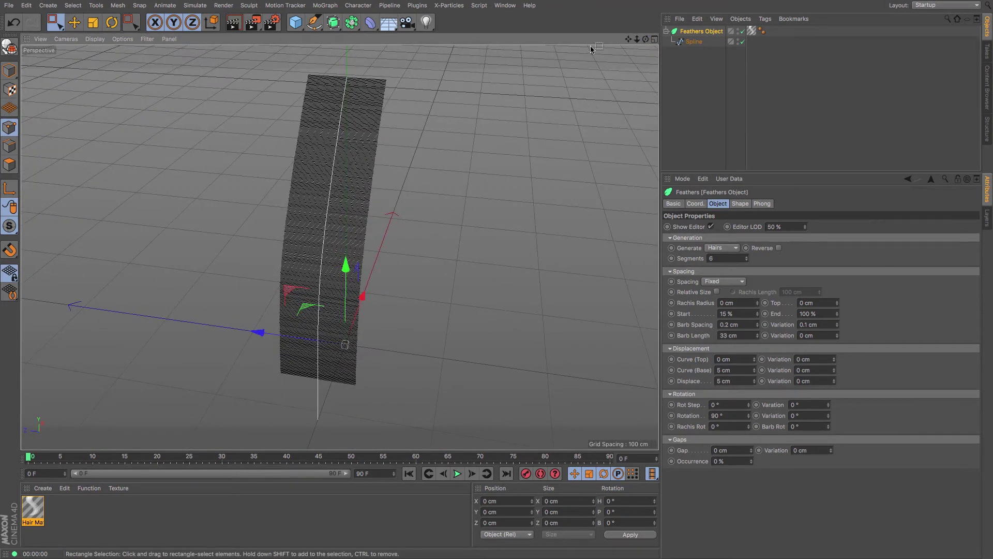
drag(628, 40, 635, 27)
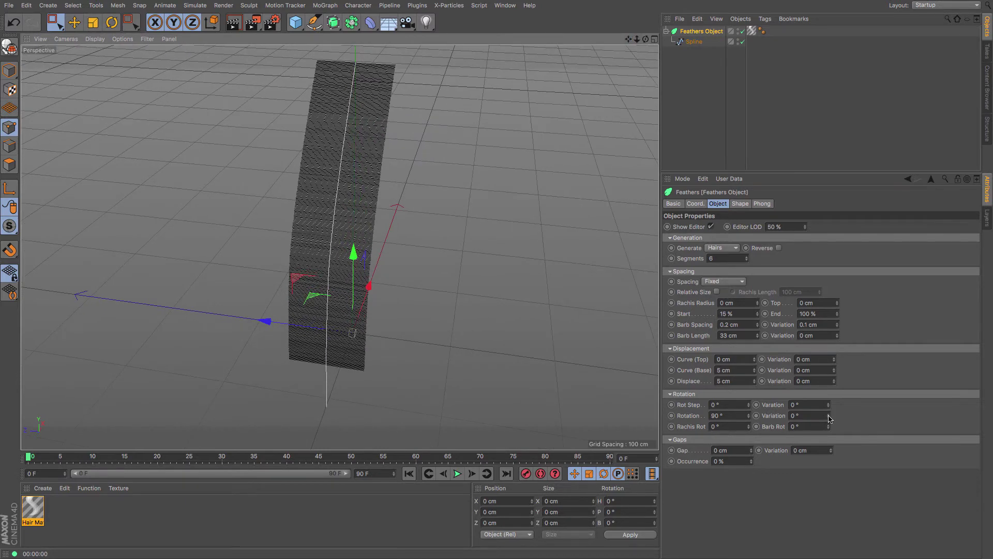
drag(829, 415, 829, 383)
key(ctrl+z)
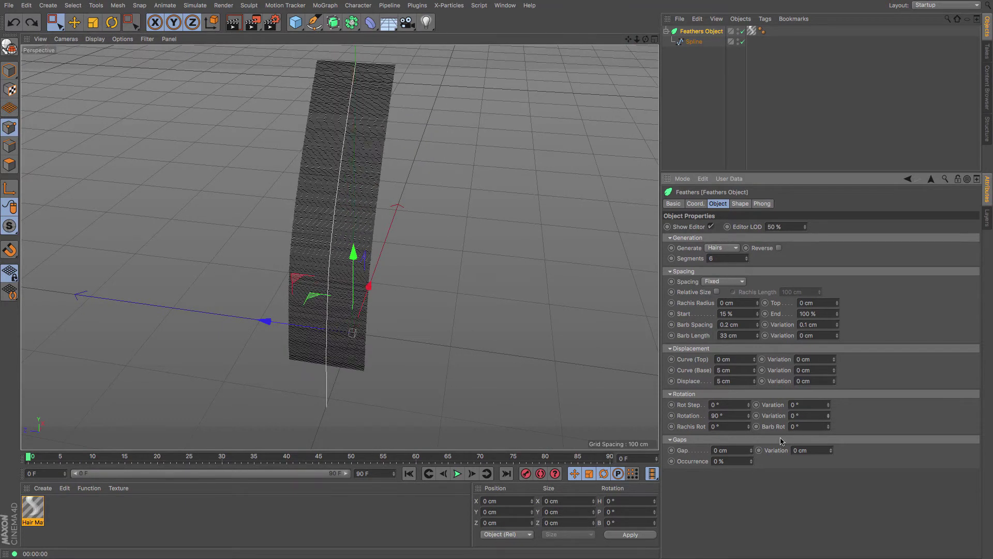
- Try a Rachis Rot of 26° in a test render and reset it to 0°
mouse_move(749, 426)
mouse_down()
mouse_move(749, 408)
mouse_move(748, 428)
mouse_move(749, 412)
mouse_move(761, 426)
mouse_up()
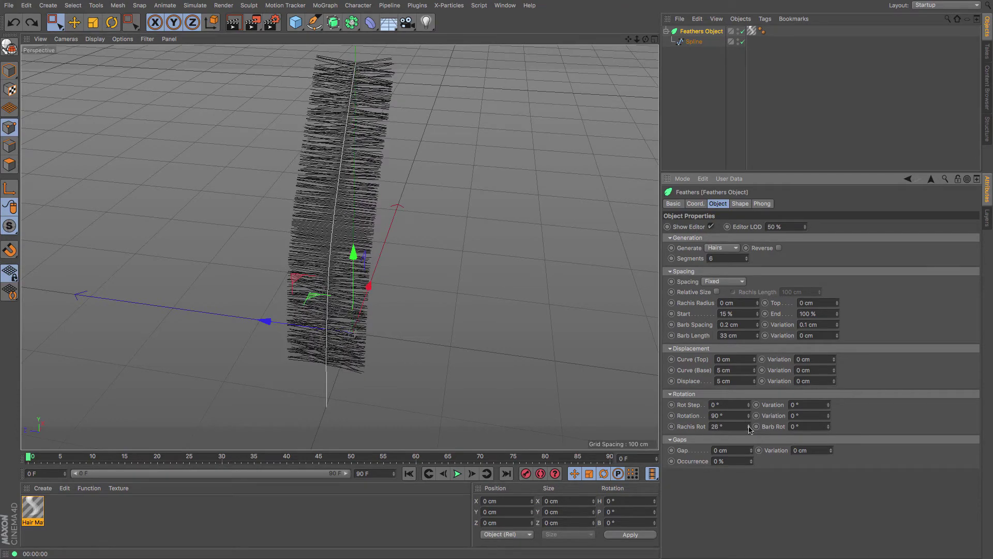
drag(646, 39, 341, 247)
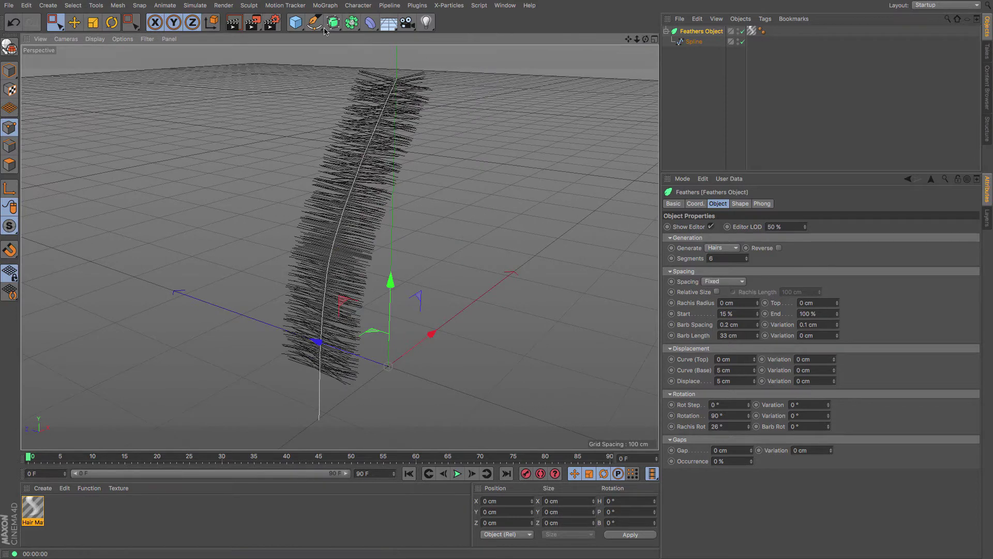
click(233, 22)
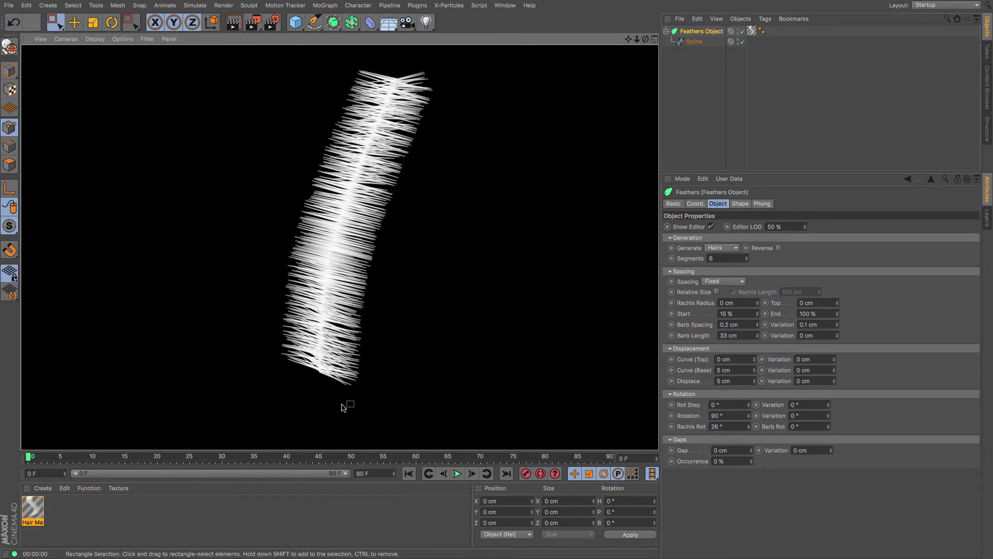
right_click(749, 426)
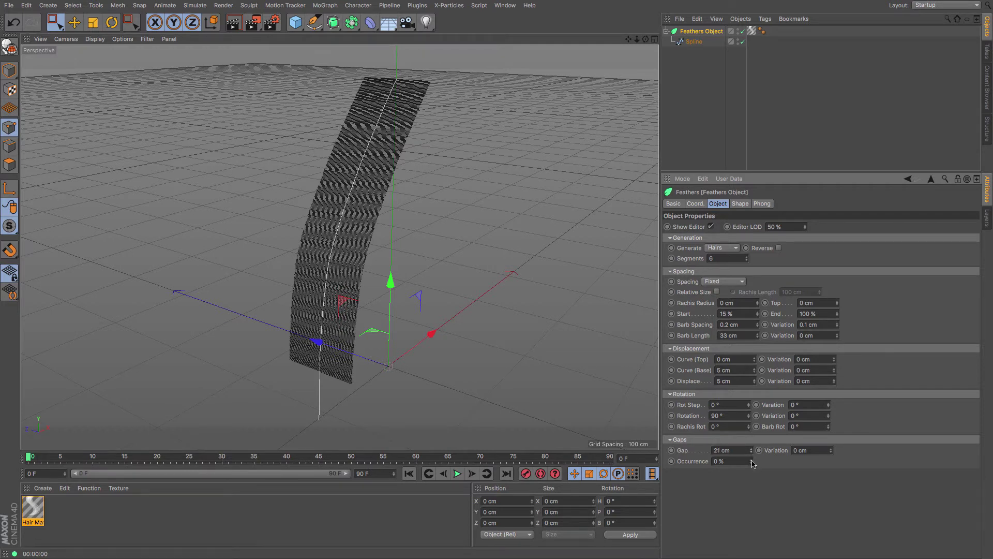
- Add gaps between the barbs with a Gap of 3 cm, an Occurrence of 26% and a Variation of 8 cm
mouse_move(752, 461)
mouse_down()
mouse_move(753, 447)
mouse_move(750, 462)
mouse_up()
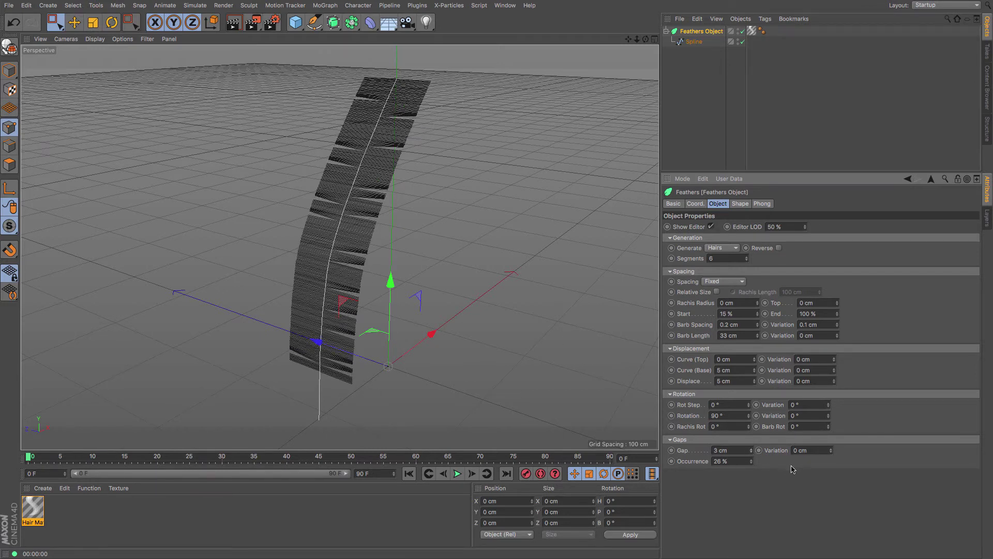
drag(831, 451, 831, 445)
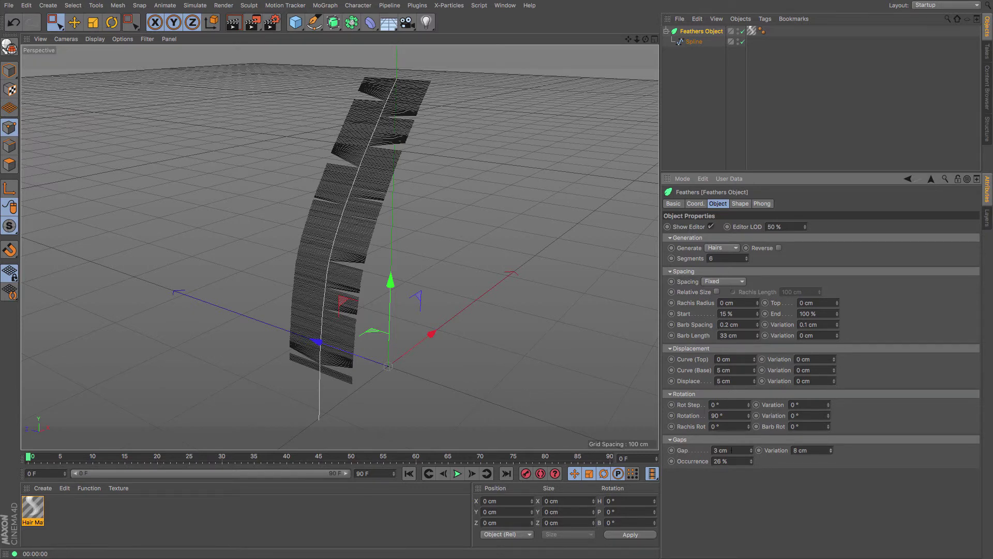
- Show the Feathers Object's Shape settings with more width and only the Rachis section expanded
click(740, 203)
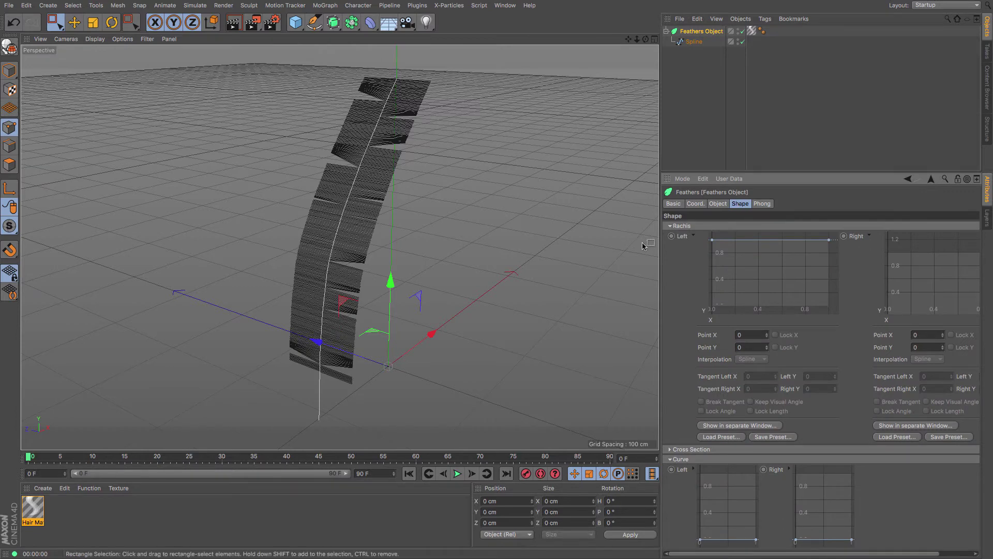
drag(660, 242, 580, 234)
click(573, 226)
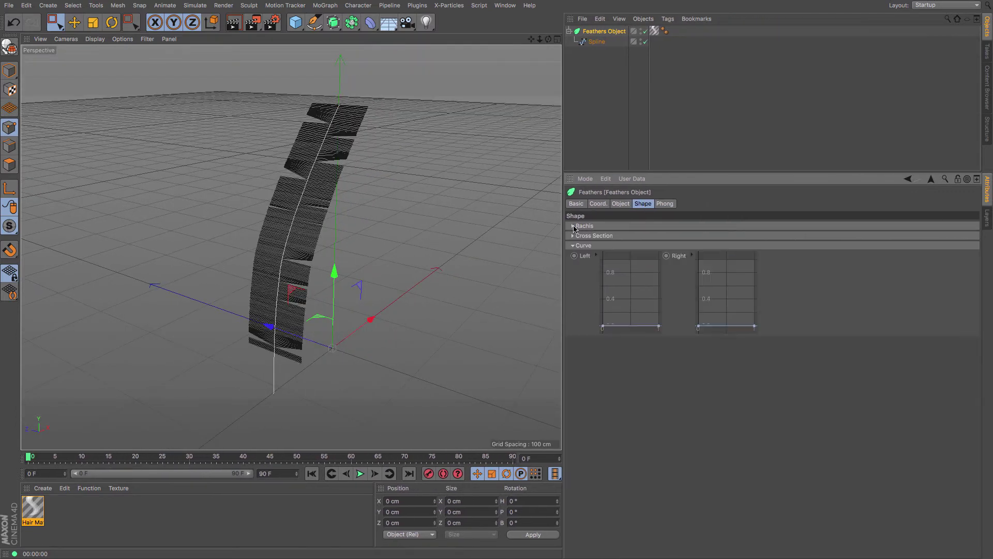
click(572, 247)
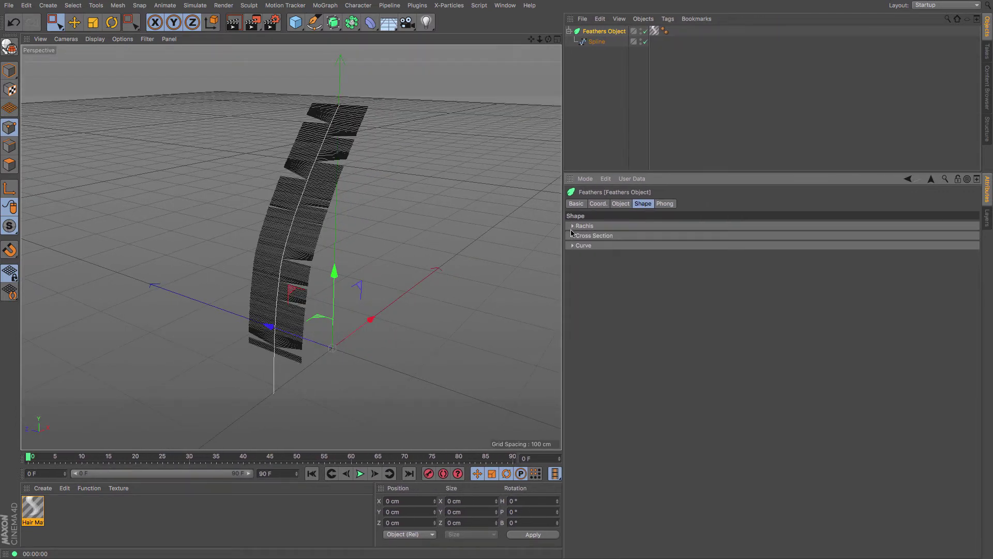
click(572, 227)
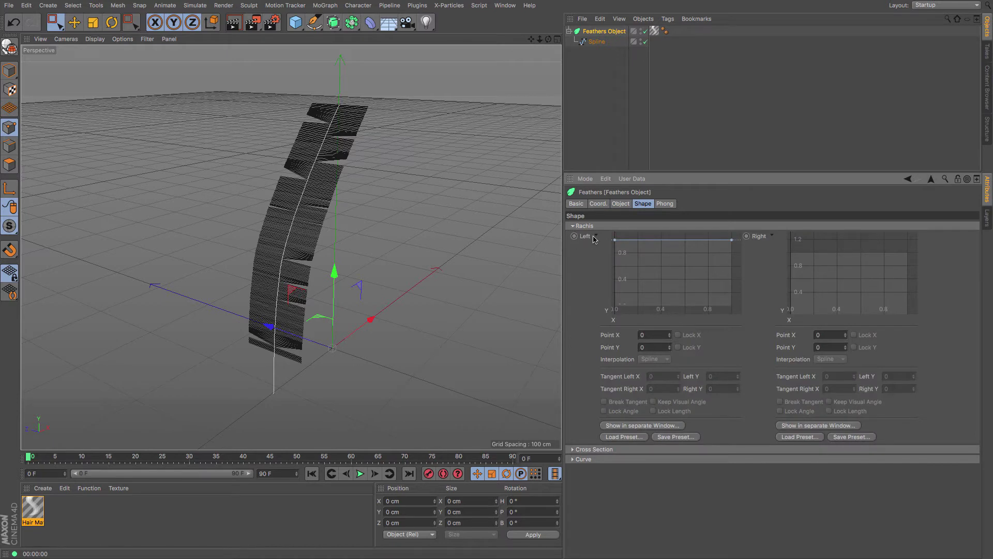
- Open the Left Rachis curve in a separate spline window and place it clear of the feather
click(595, 236)
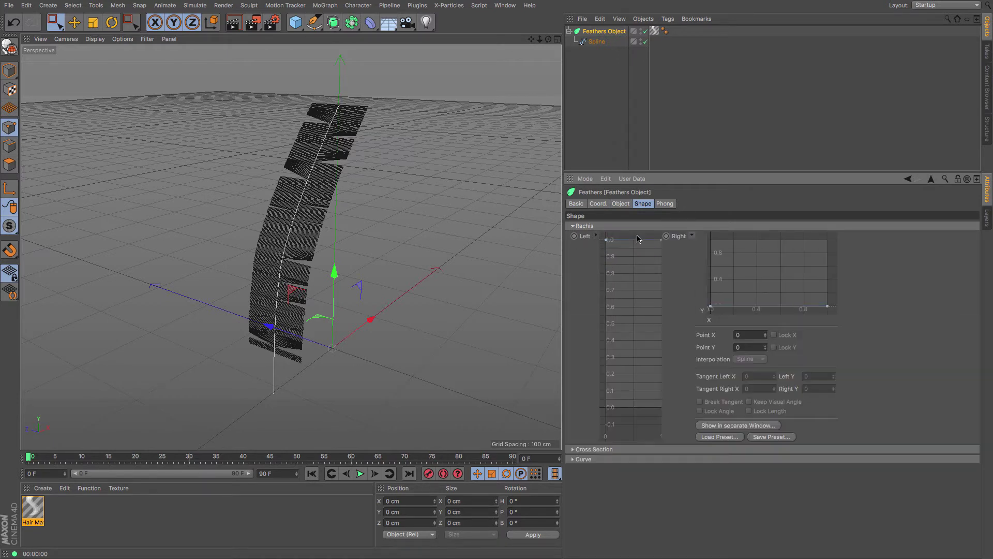
click(598, 237)
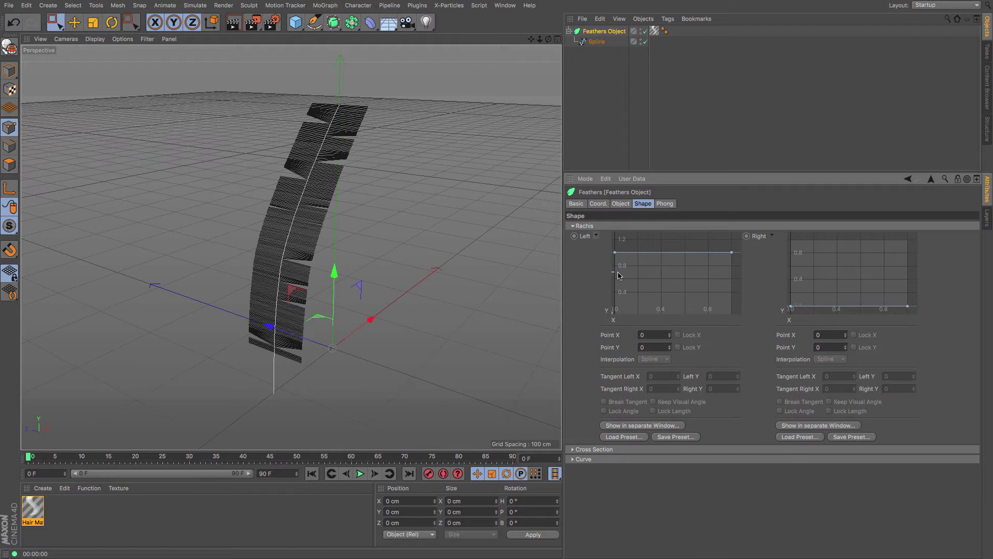
right_click(656, 275)
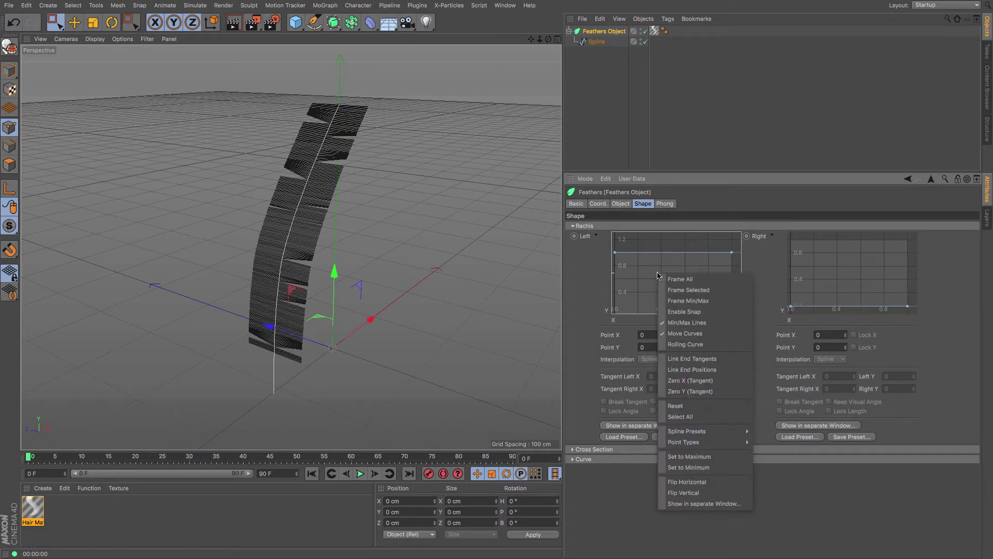
click(641, 274)
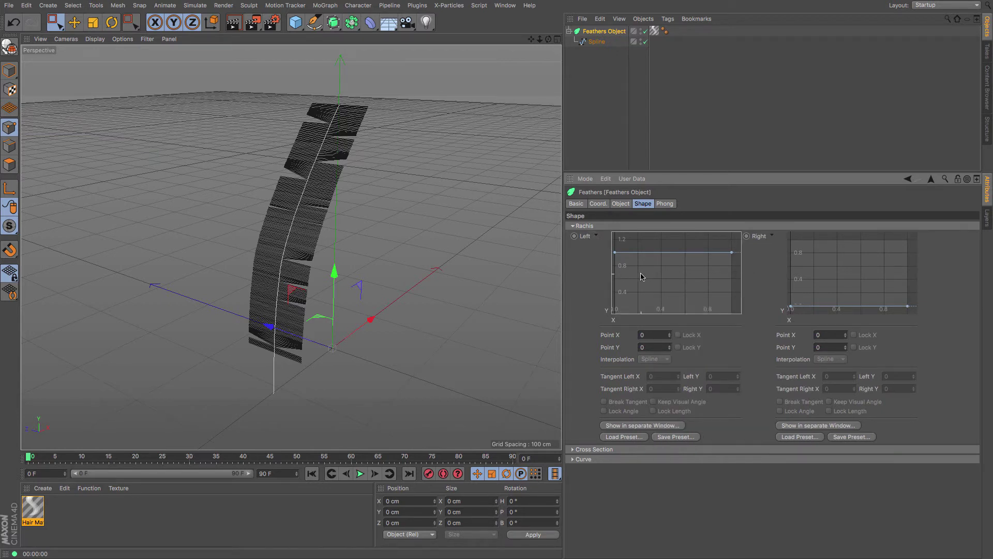
click(662, 426)
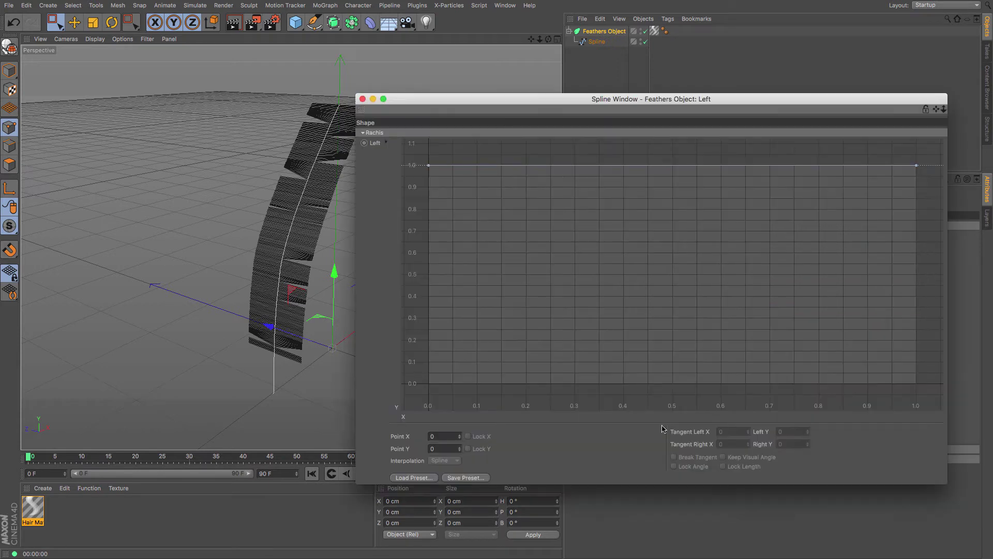
drag(540, 100, 572, 77)
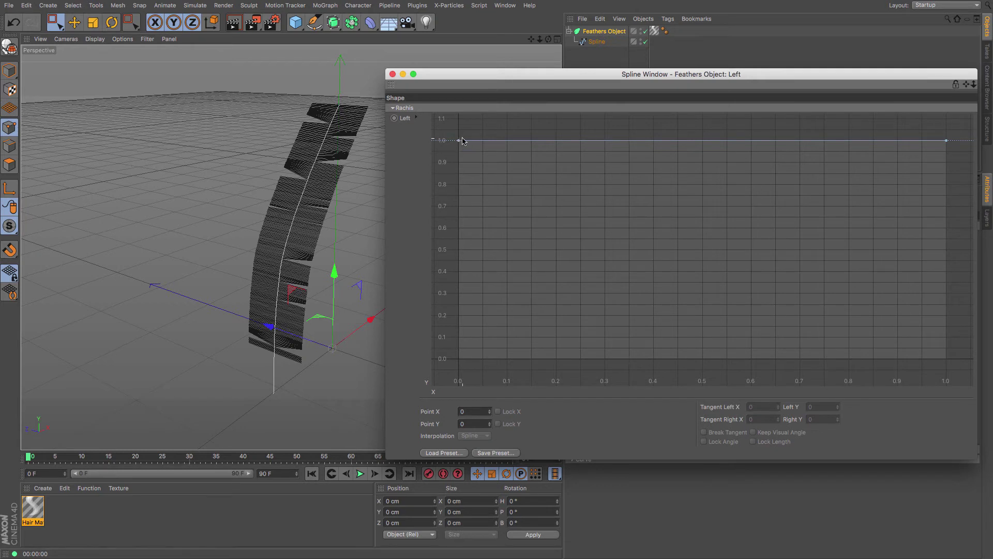
- Lower both end points of the Left Rachis curve to 0 and add a middle point at about X 0.48, Y 1
drag(463, 141, 467, 286)
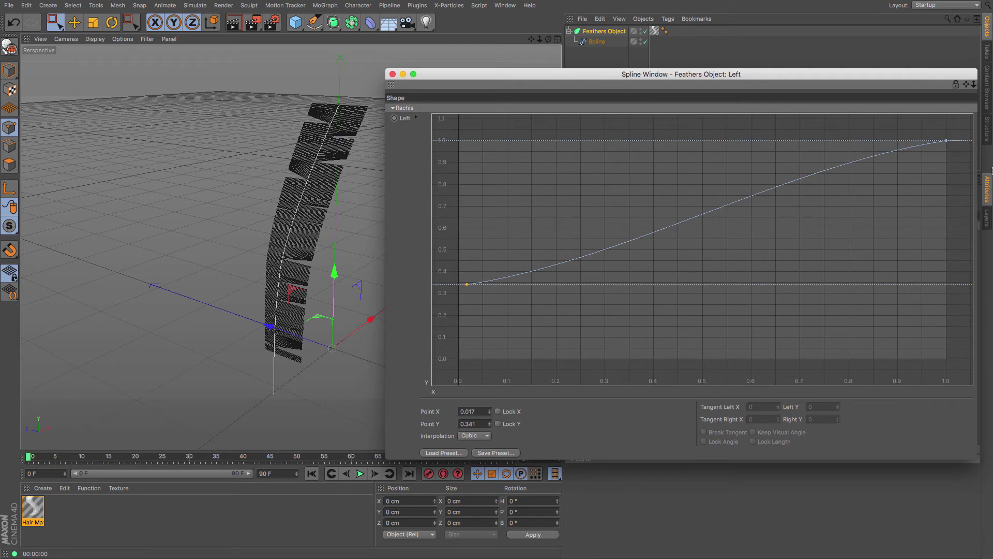
key(super+z)
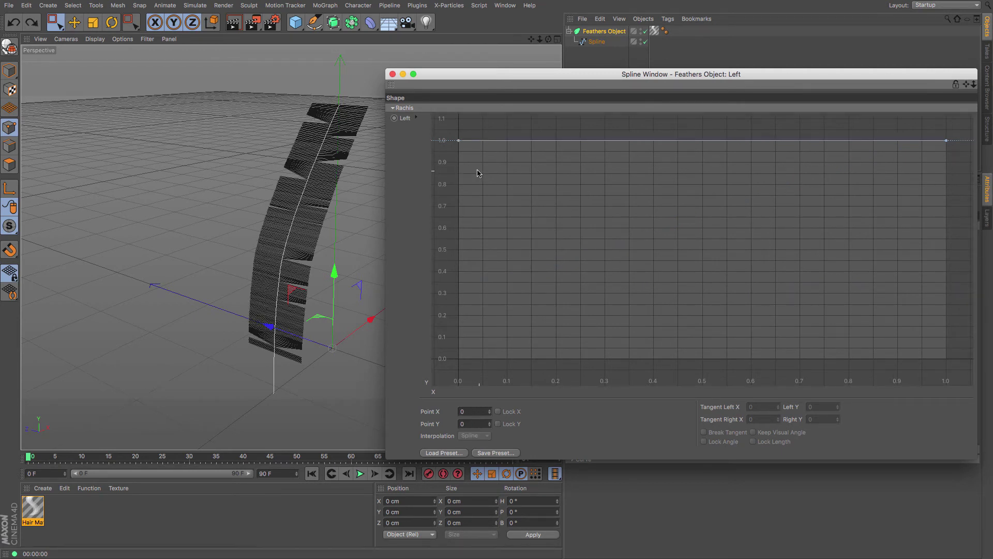
drag(459, 141, 434, 405)
drag(946, 141, 967, 384)
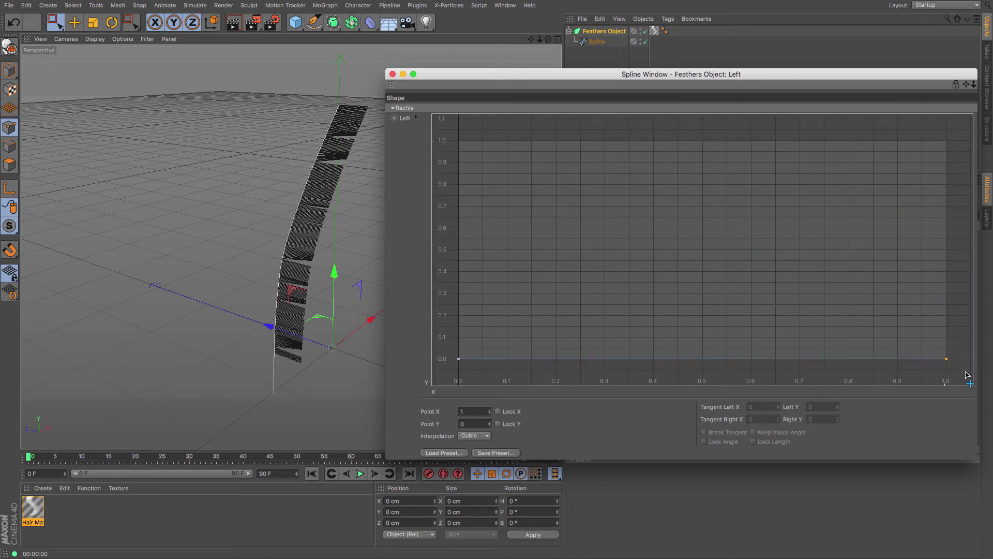
ctrl+click(702, 359)
drag(702, 358, 694, 140)
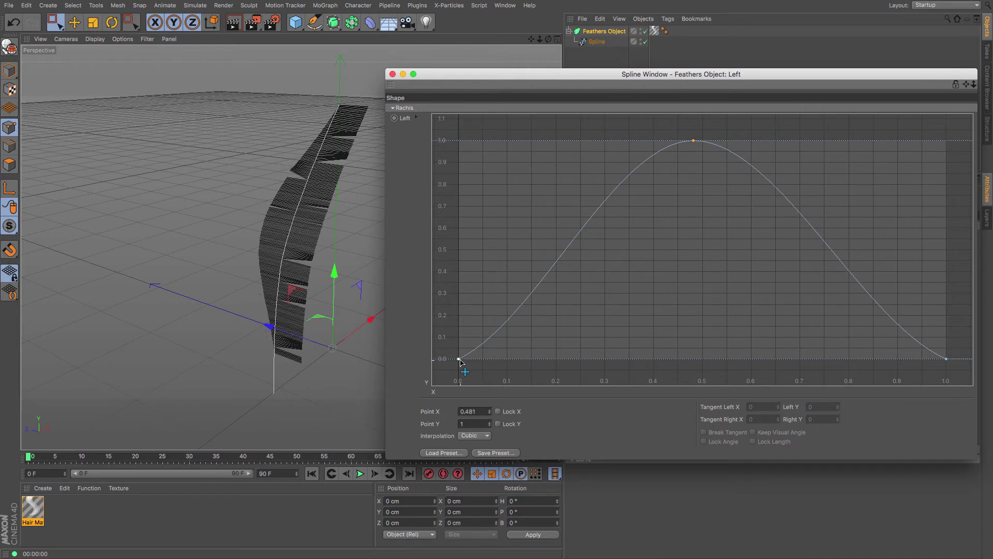
- Raise the Left curve's start point to about 0.5 and its end point to about 0.4 with Spline interpolation
drag(459, 359, 461, 253)
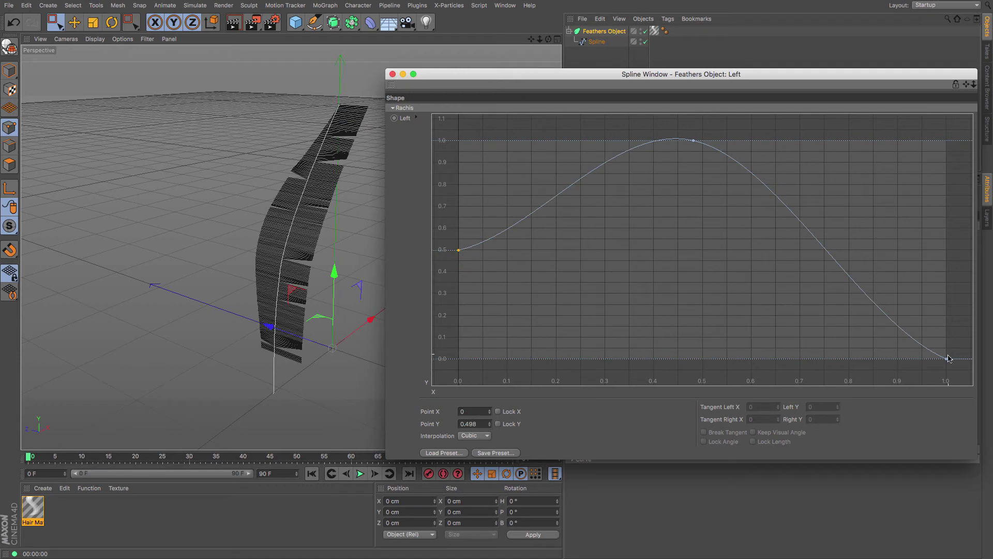
drag(949, 358, 948, 275)
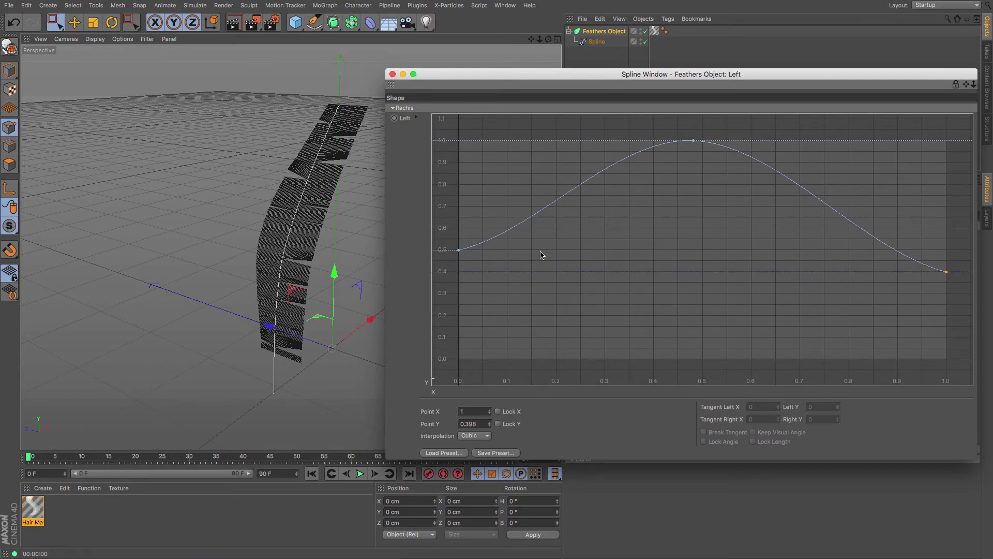
click(476, 438)
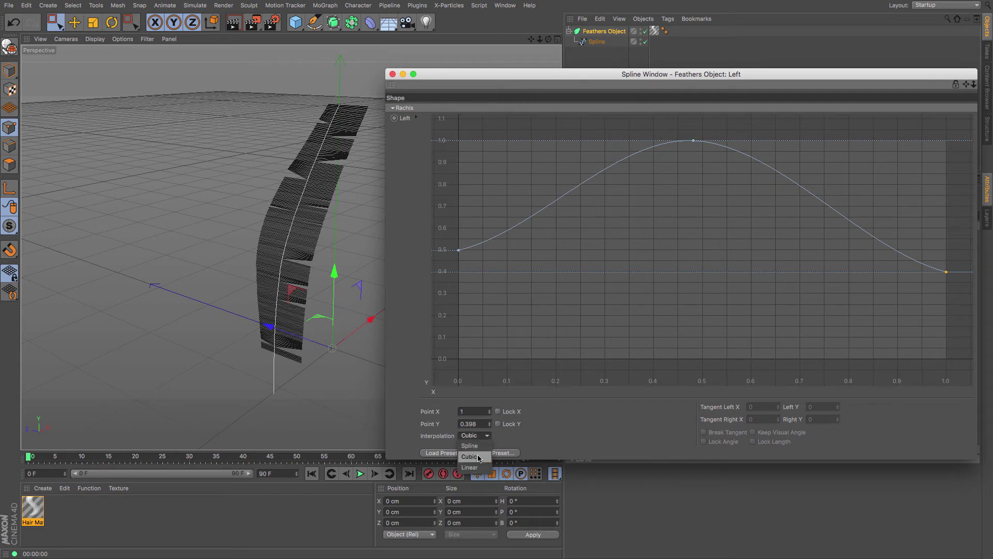
click(479, 448)
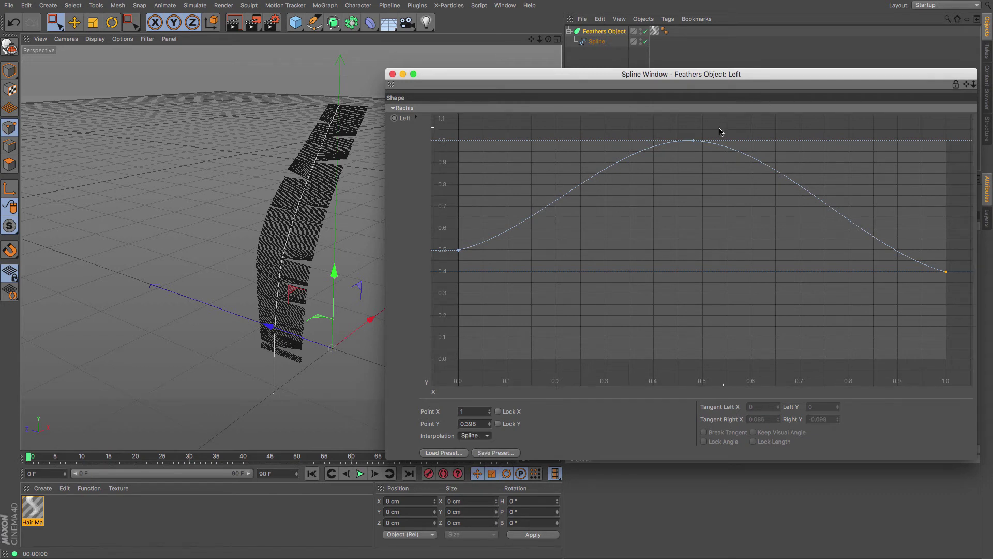
- Switch the Left curve's middle point to Spline interpolation and stretch its right tangent to about X 0.27, Y -0.006
click(694, 140)
click(474, 435)
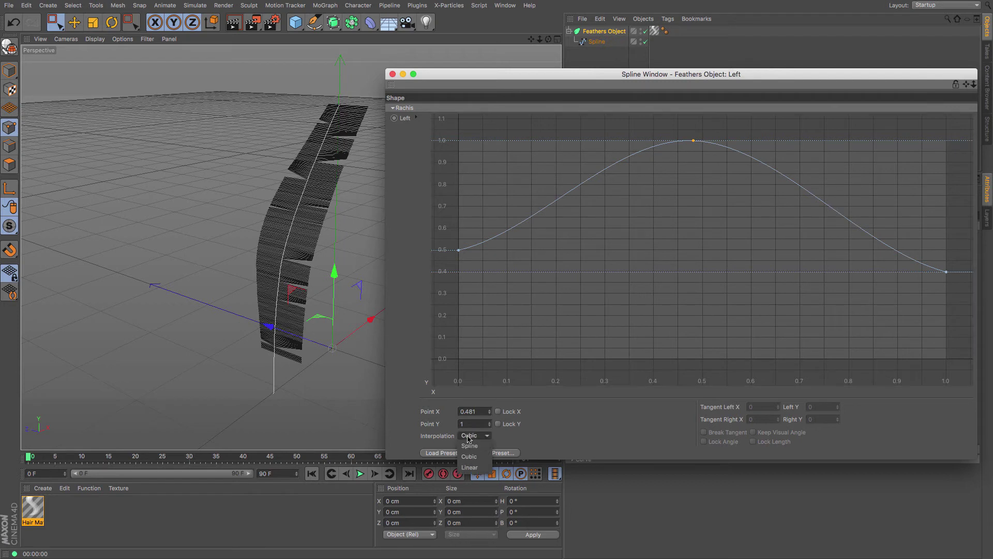
click(470, 449)
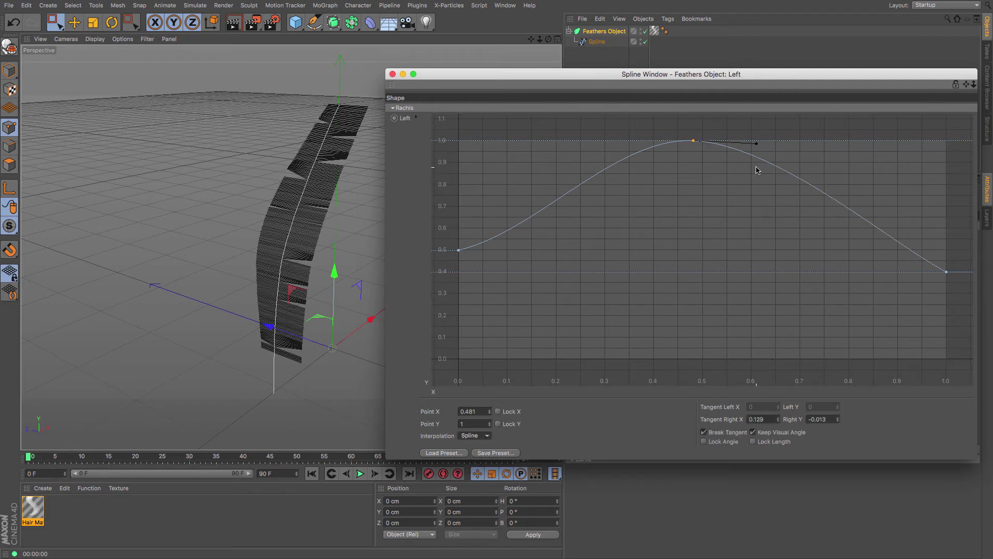
drag(757, 143, 825, 141)
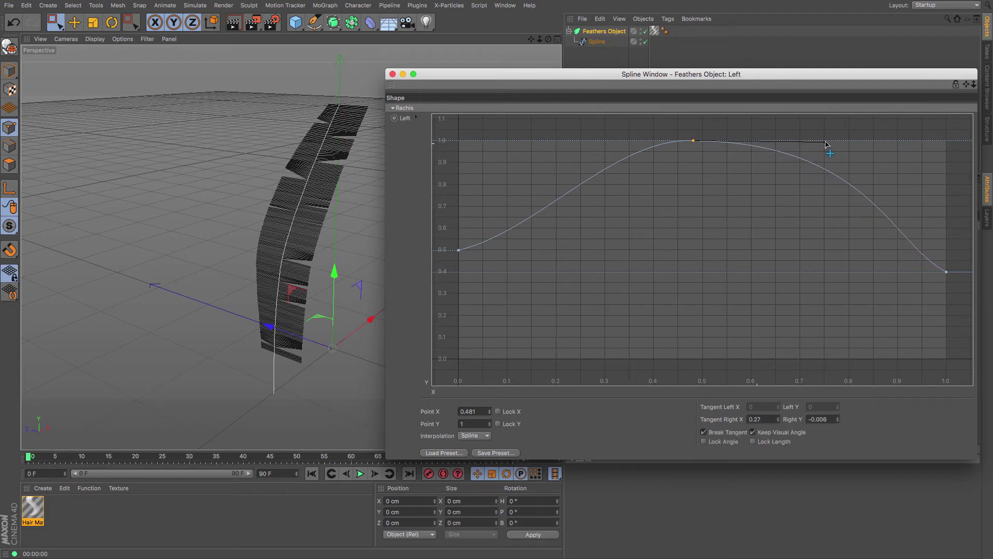
- Lower the Left curve's end point to 0 and round it off with a left tangent of about X -0.007, Y 0.255
click(946, 272)
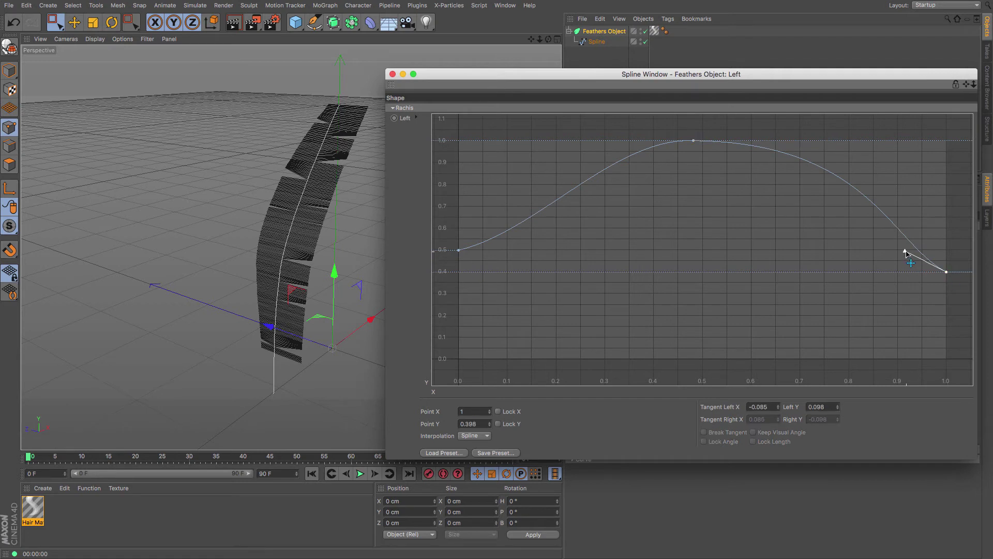
mouse_move(905, 252)
mouse_down()
mouse_move(949, 243)
mouse_move(954, 232)
mouse_move(929, 242)
mouse_move(941, 256)
mouse_move(909, 234)
mouse_up()
drag(949, 275, 950, 367)
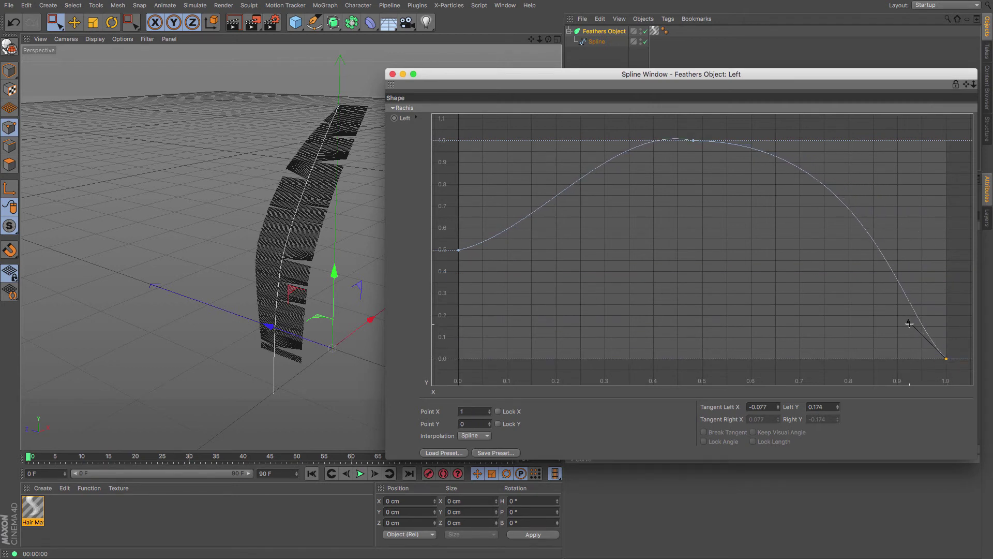
drag(909, 323, 943, 307)
click(947, 359)
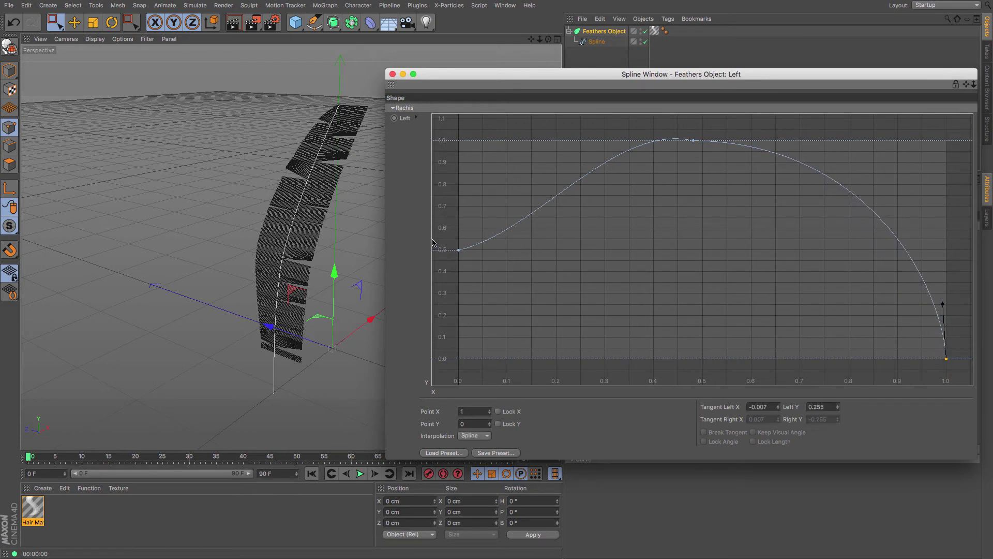
- Lower the Left curve's start point to about 0.4 and close the spline window
click(459, 251)
drag(459, 252, 460, 274)
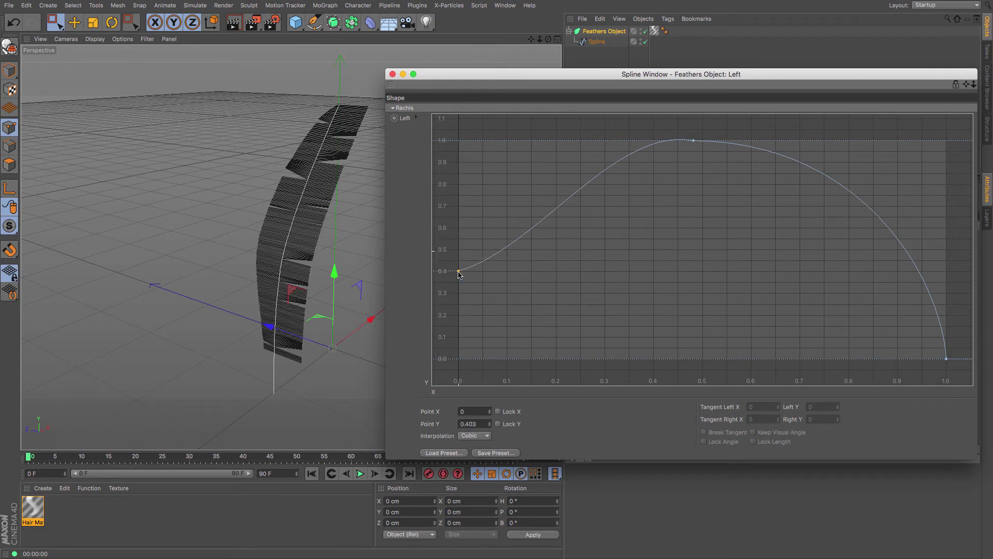
click(472, 435)
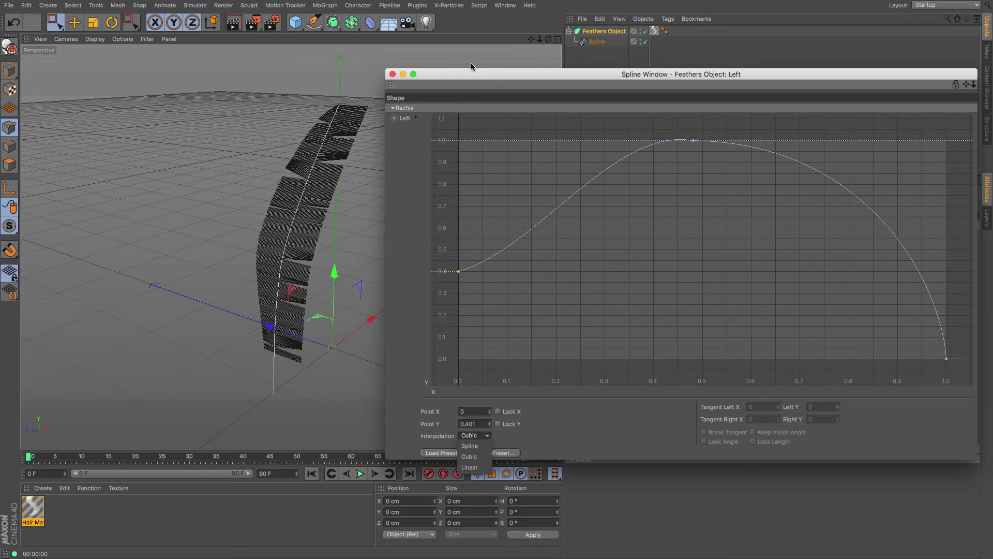
click(465, 78)
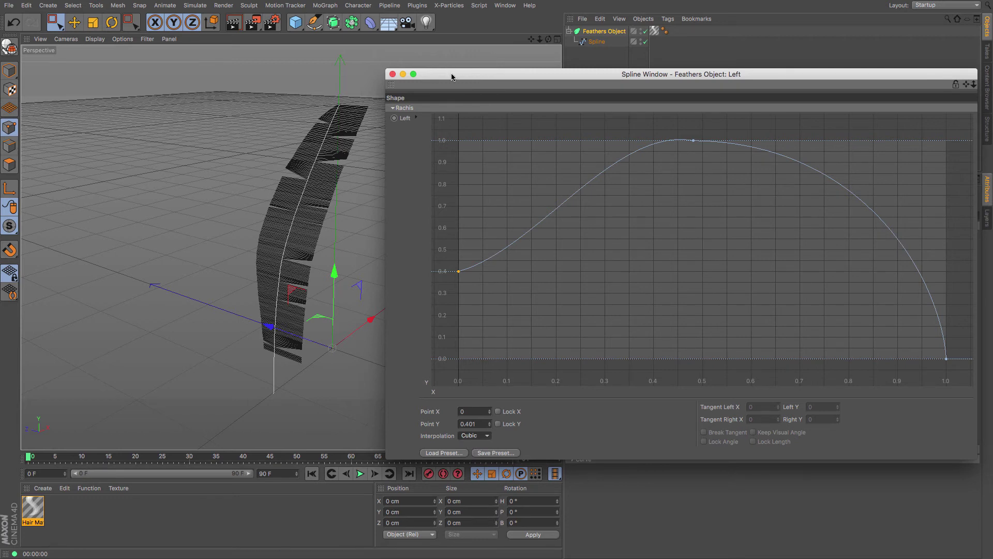
drag(453, 74, 321, 179)
click(304, 172)
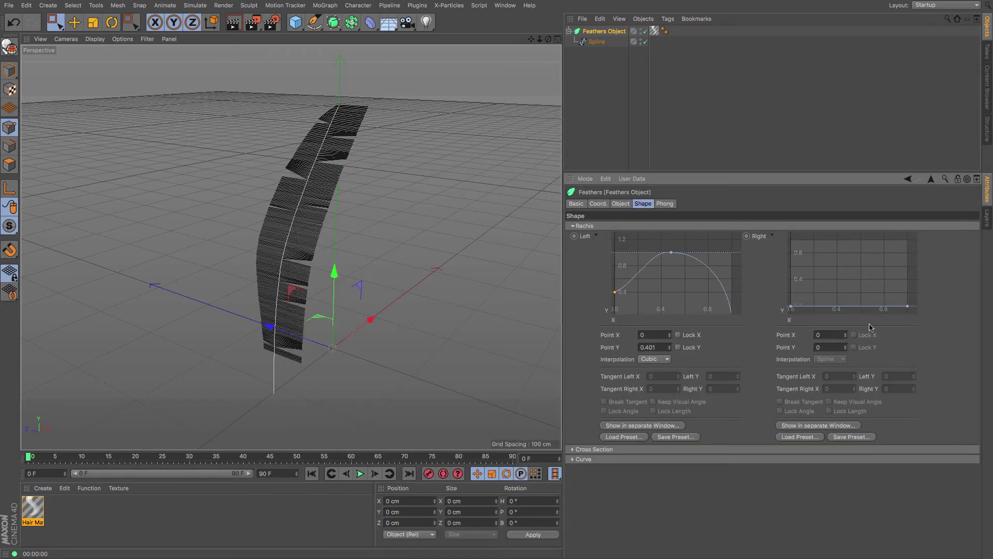
- Open the Right Rachis curve in a separate spline window and move that window higher on the screen
click(848, 290)
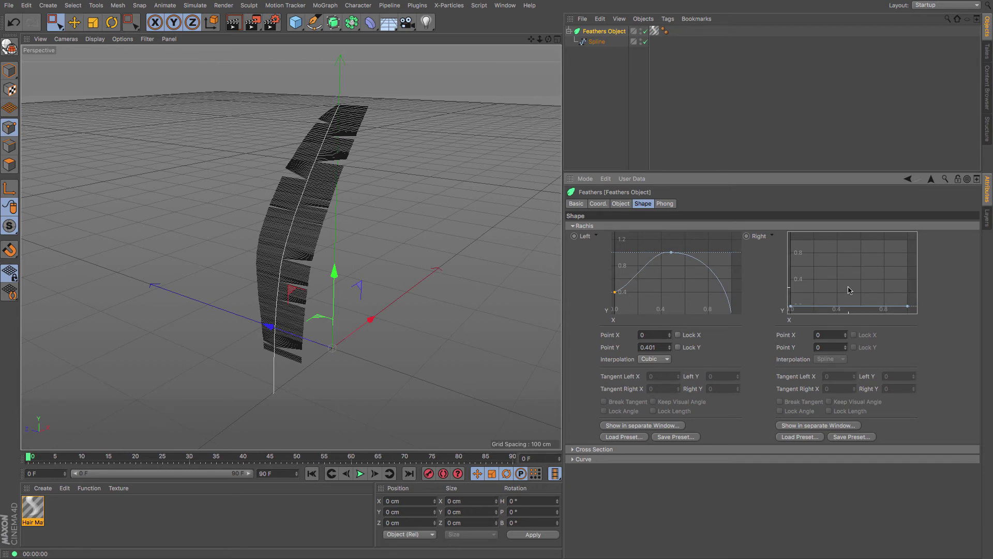
right_click(849, 290)
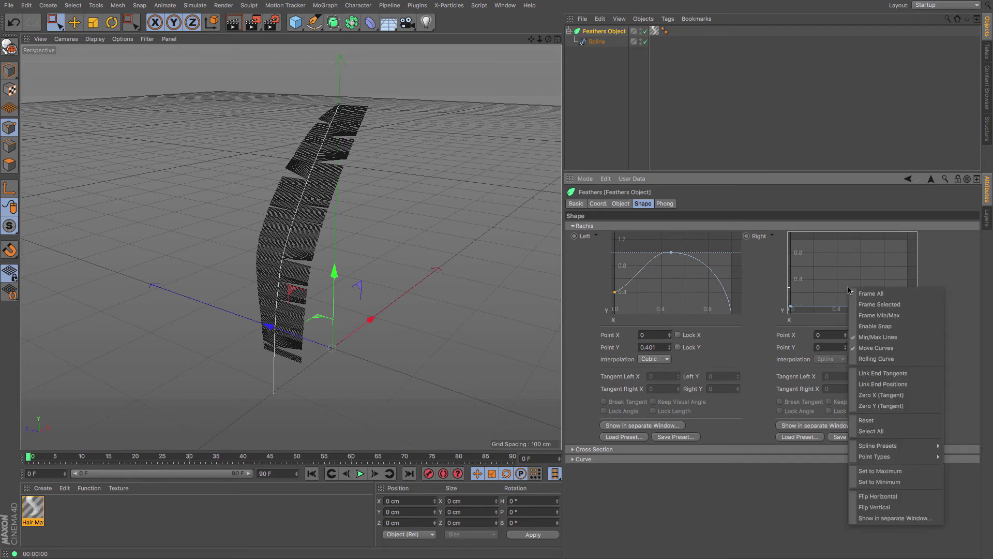
click(779, 427)
drag(408, 185, 485, 58)
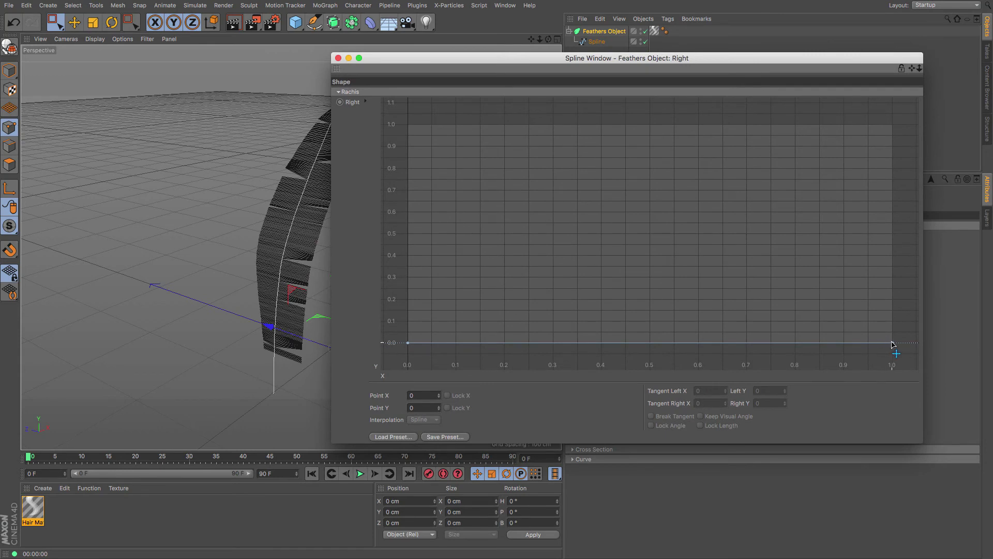
- Raise the Right curve's end point to 1 and start point to about 0.63, and add a middle point at about X 0.46, Y 0
drag(892, 342, 892, 124)
drag(541, 70, 617, 76)
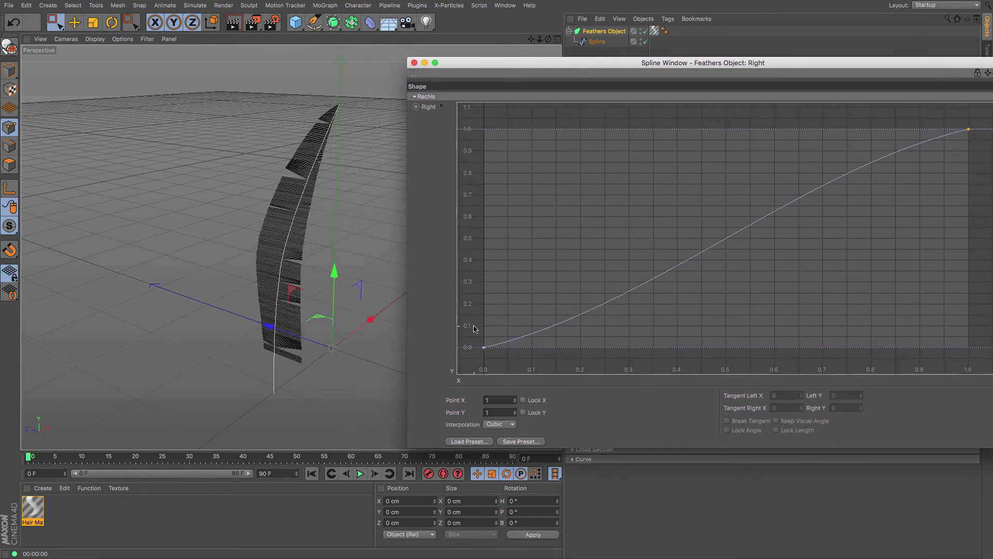
drag(484, 350, 481, 304)
drag(484, 349, 473, 212)
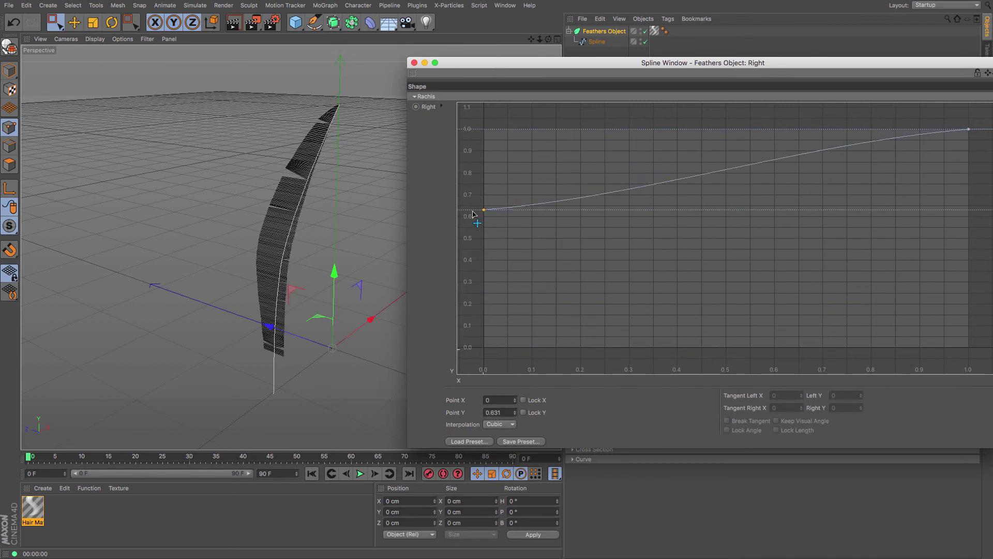
ctrl+click(737, 168)
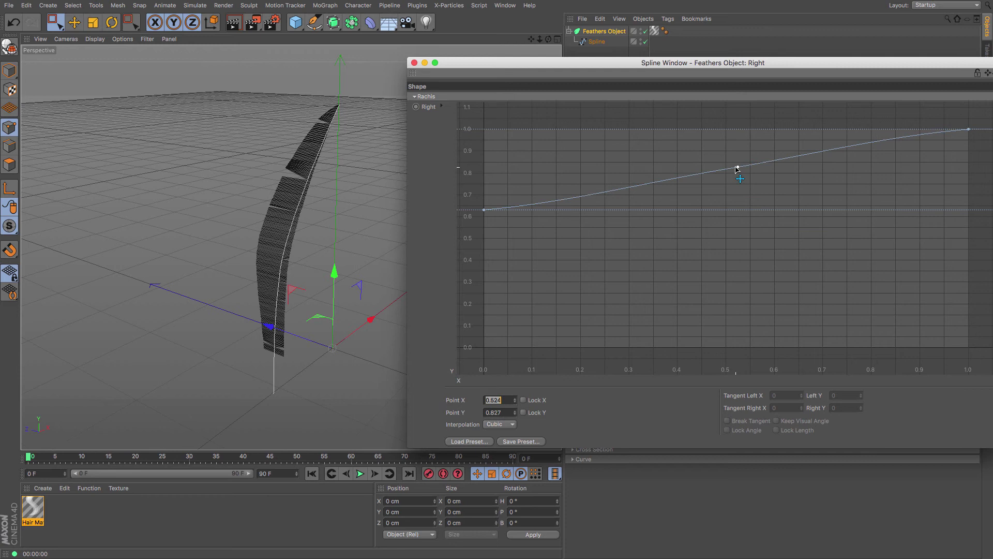
drag(737, 168, 712, 357)
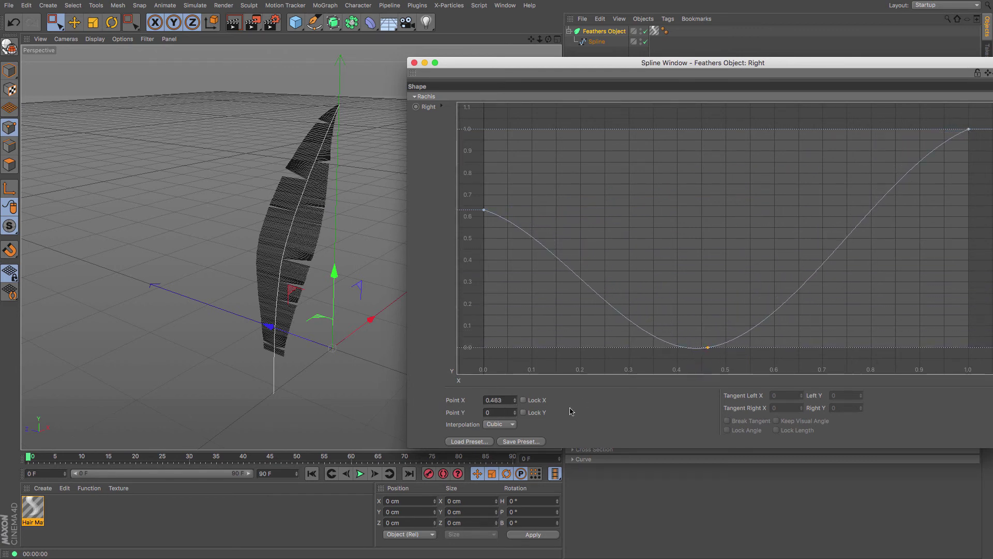
- Switch the Right curve's end point to Spline interpolation
click(969, 129)
click(512, 425)
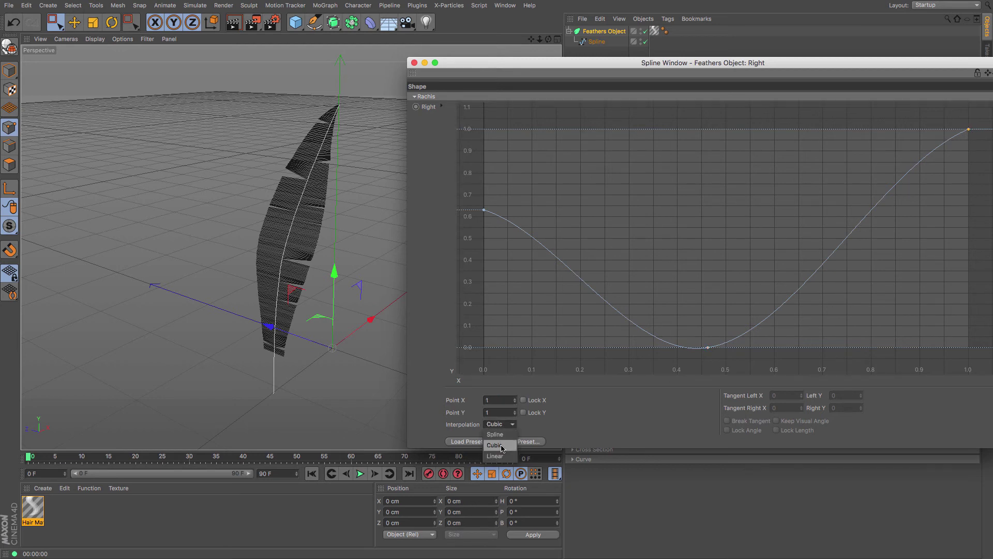
click(497, 434)
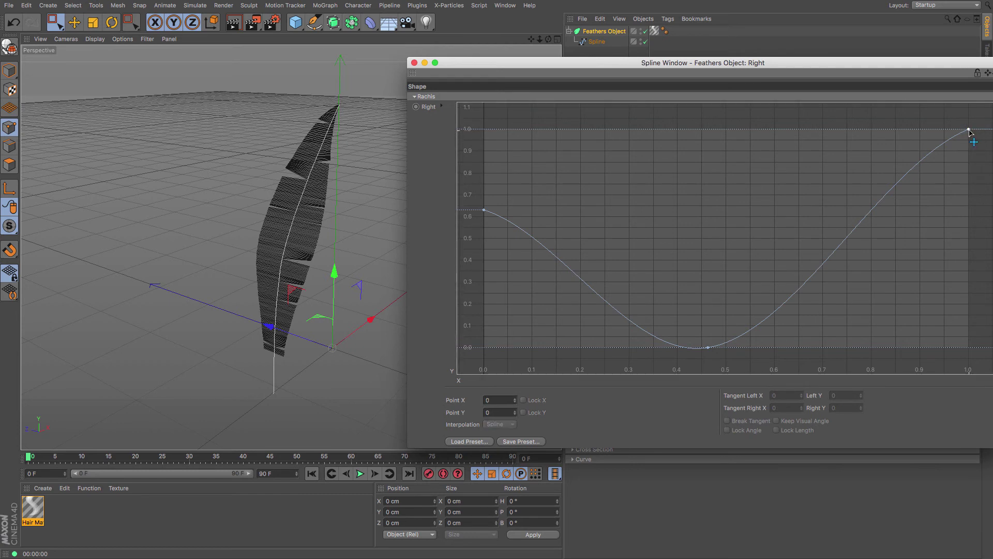
- Try Linear interpolation on the Right curve's middle point and return it to a smooth interpolation
click(707, 347)
click(505, 425)
click(494, 456)
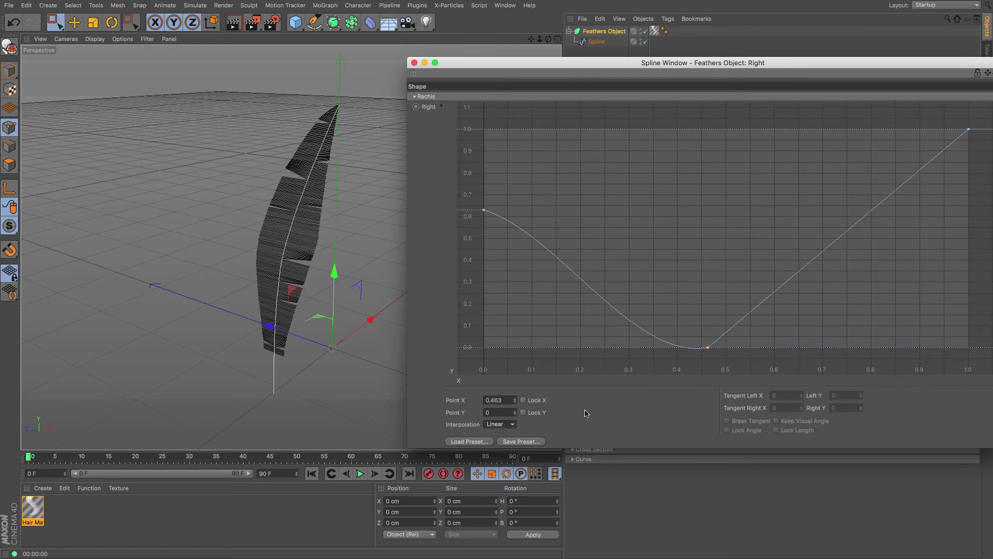
click(512, 426)
click(505, 441)
- Pull the left tangent of the Right curve's end point to about X 0, Y -0.282 and close the spline window
click(969, 130)
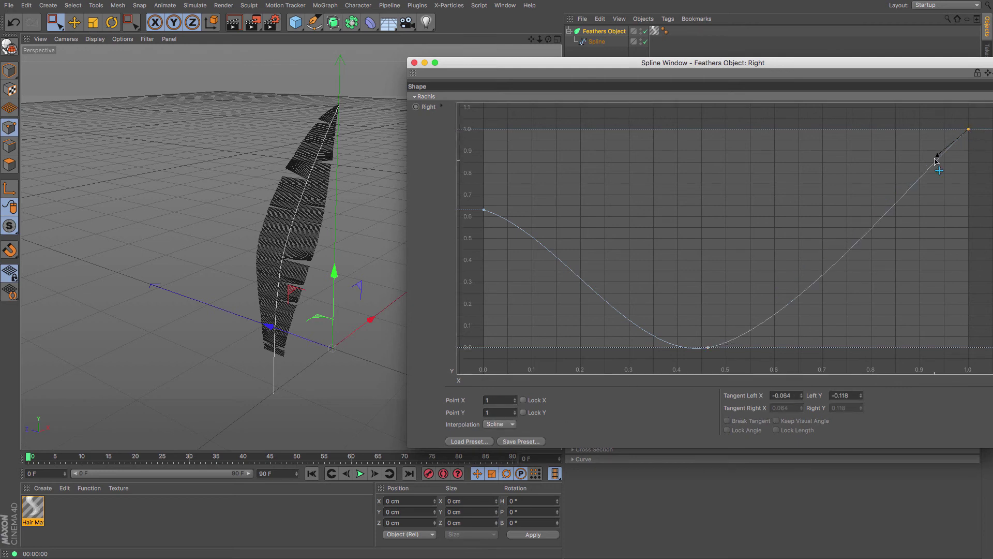
drag(940, 157, 976, 188)
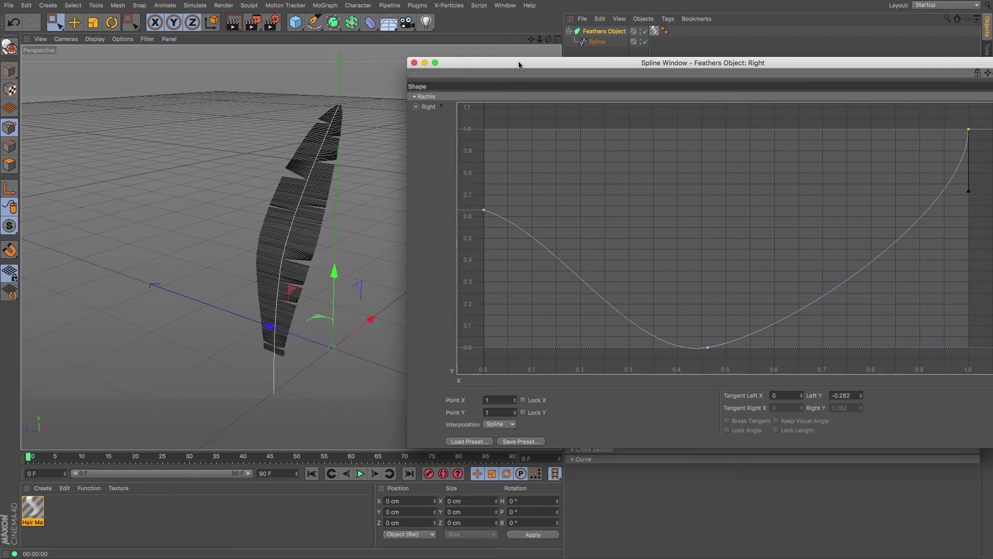
drag(519, 65, 563, 82)
click(458, 80)
- Render a closer view of the feather to check its new outline
mouse_move(548, 38)
mouse_down()
mouse_move(606, 27)
mouse_move(568, 58)
mouse_move(544, 17)
mouse_move(550, 37)
mouse_up()
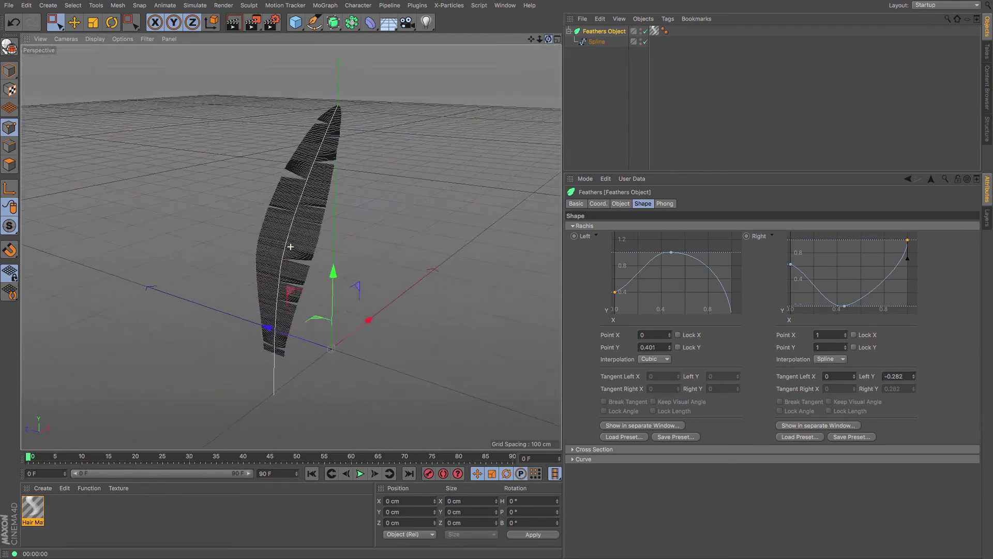
scroll(290, 247, up, 3)
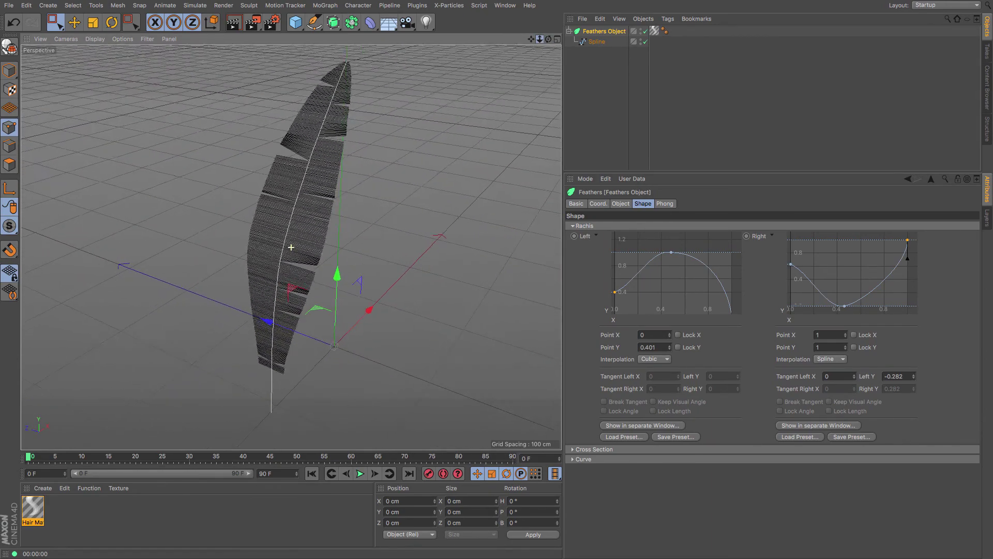
click(231, 23)
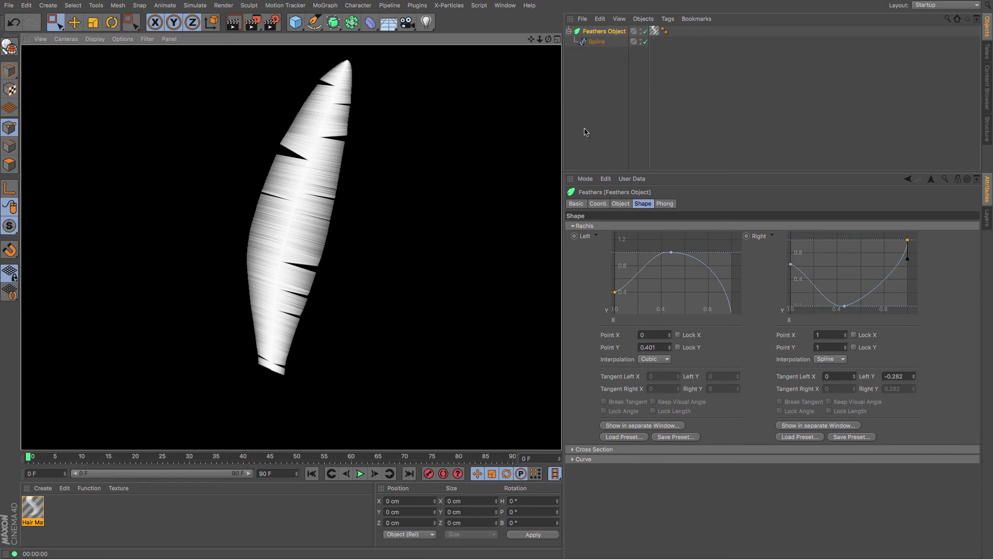
- Add a raised middle point to both Cross Section curves, at about 0.9 on the Left and 0.8 on the Right
click(572, 449)
drag(549, 38, 464, 52)
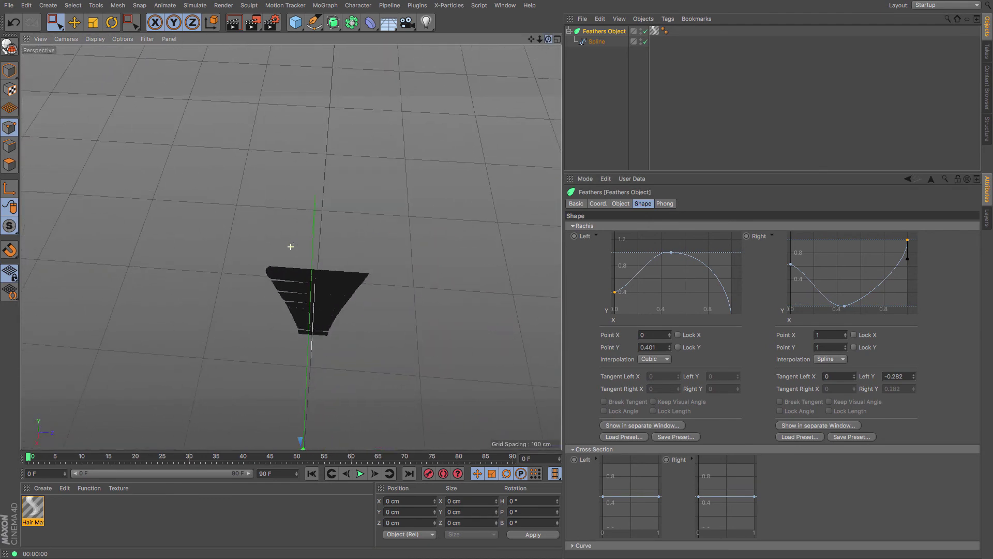
click(629, 496)
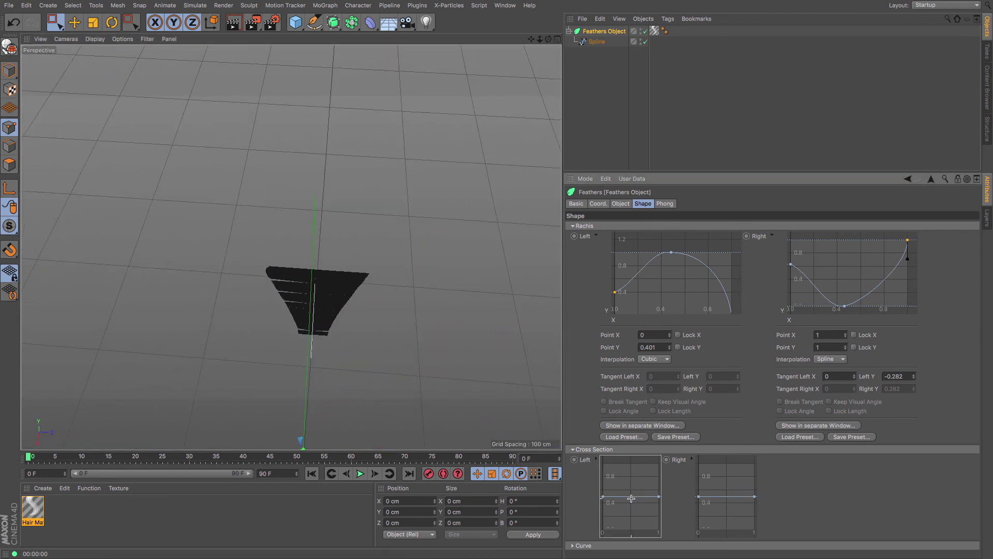
drag(631, 500, 631, 493)
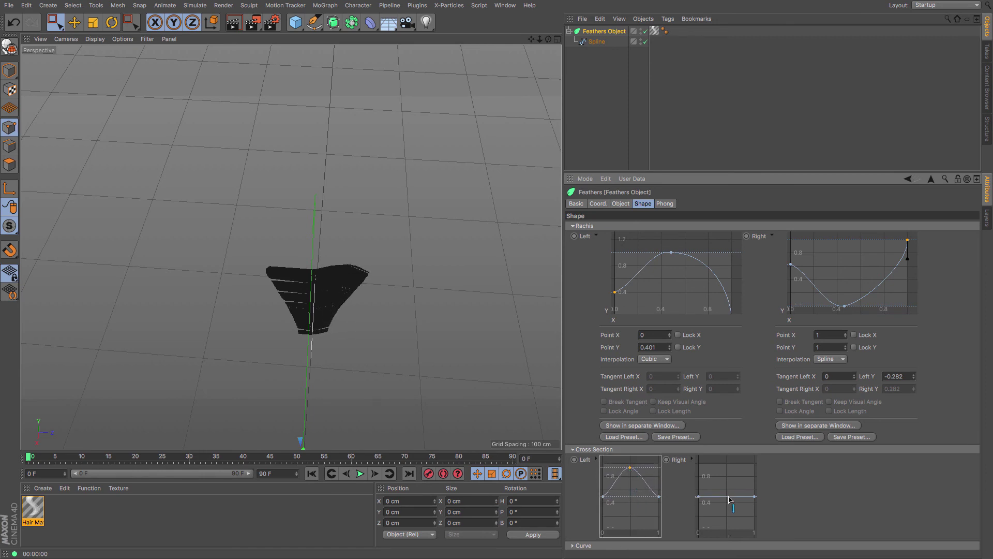
drag(729, 497, 724, 477)
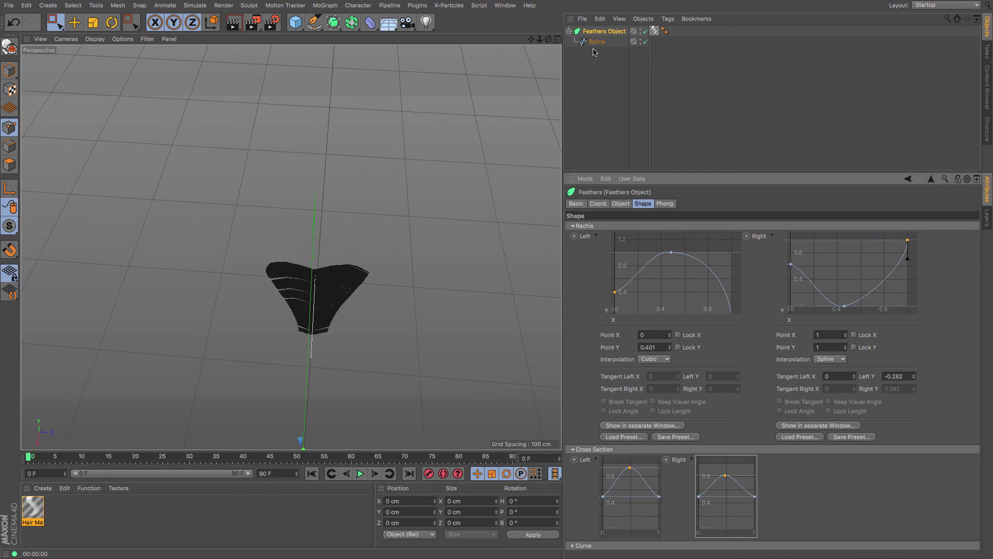
- Bow the barbs by adding a middle point at about 1 to both the Left and Right splines of the Curve settings
drag(549, 41, 346, 253)
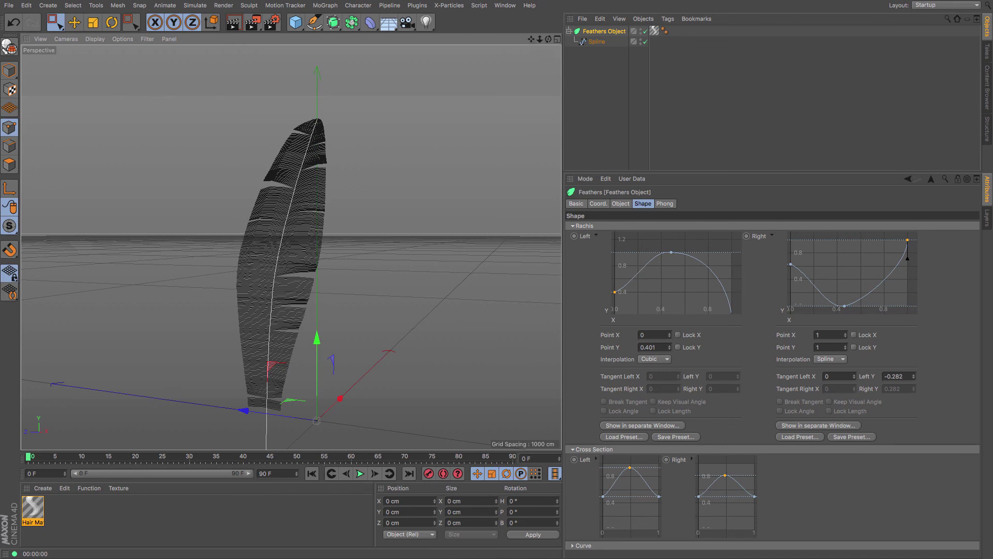
drag(531, 41, 574, 69)
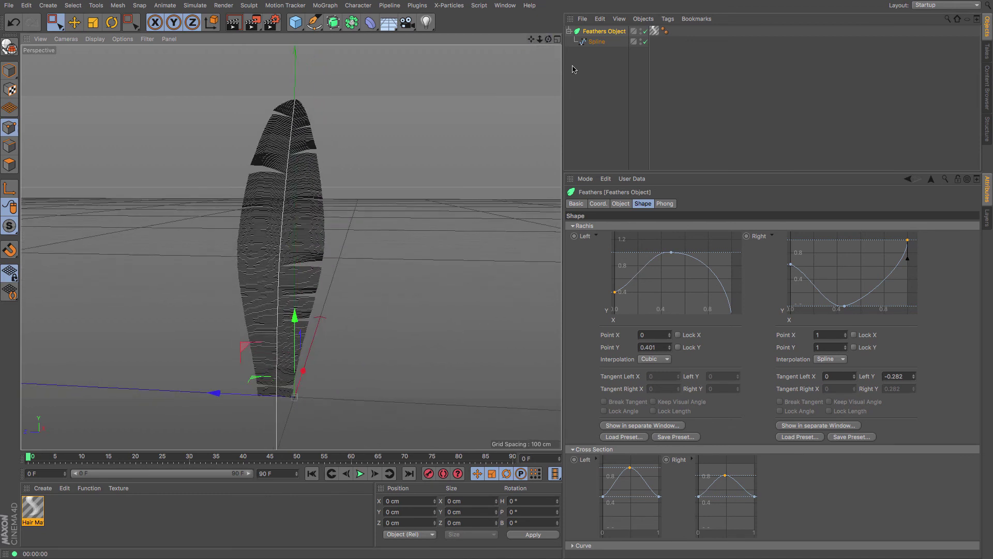
click(574, 226)
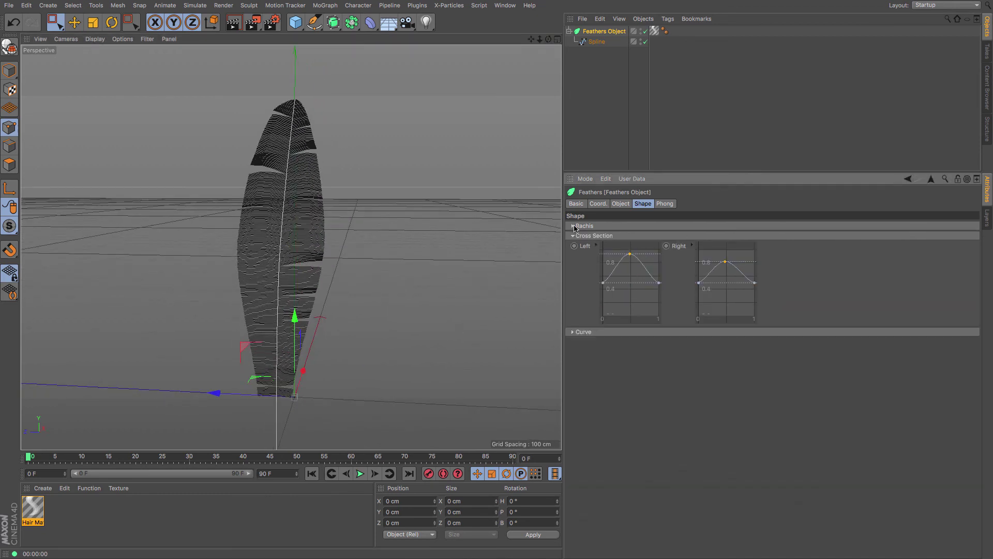
click(574, 236)
click(573, 246)
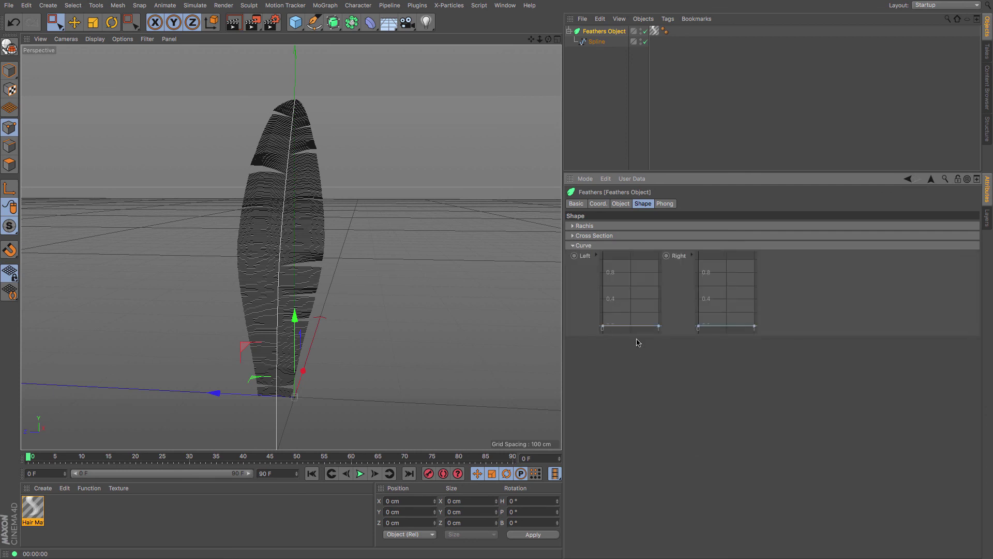
drag(631, 326, 628, 261)
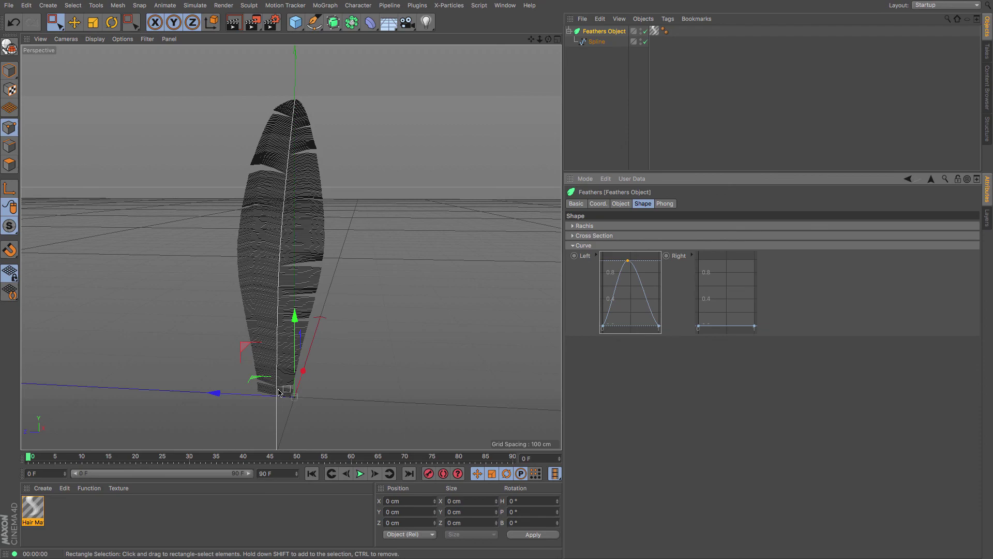
drag(726, 327, 724, 260)
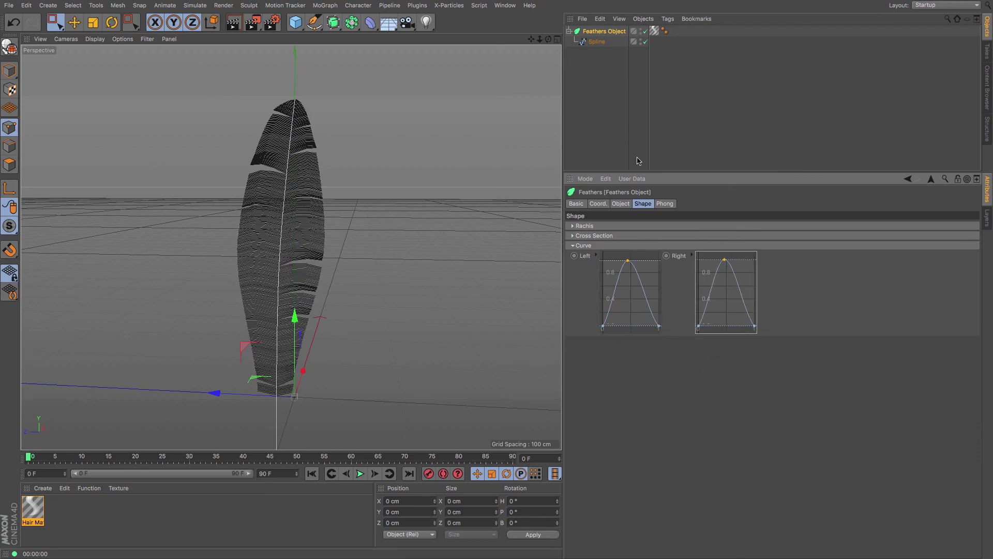
- Deselect all objects and examine the curved barbs of the whole feather from a raised angle
drag(549, 39, 424, 44)
alt+drag(291, 247, 291, 247)
mouse_move(540, 39)
mouse_down()
mouse_move(550, 39)
mouse_move(533, 28)
mouse_up()
click(583, 98)
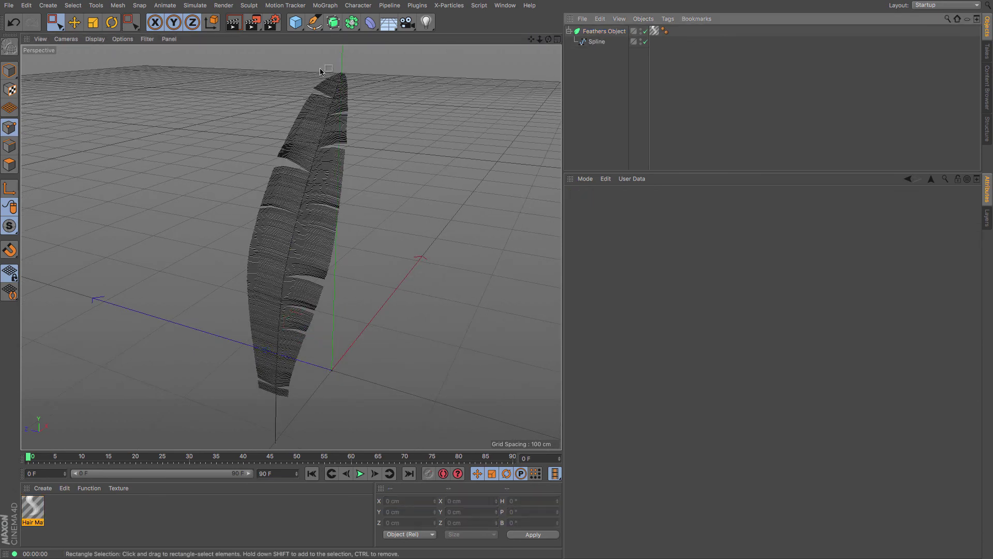